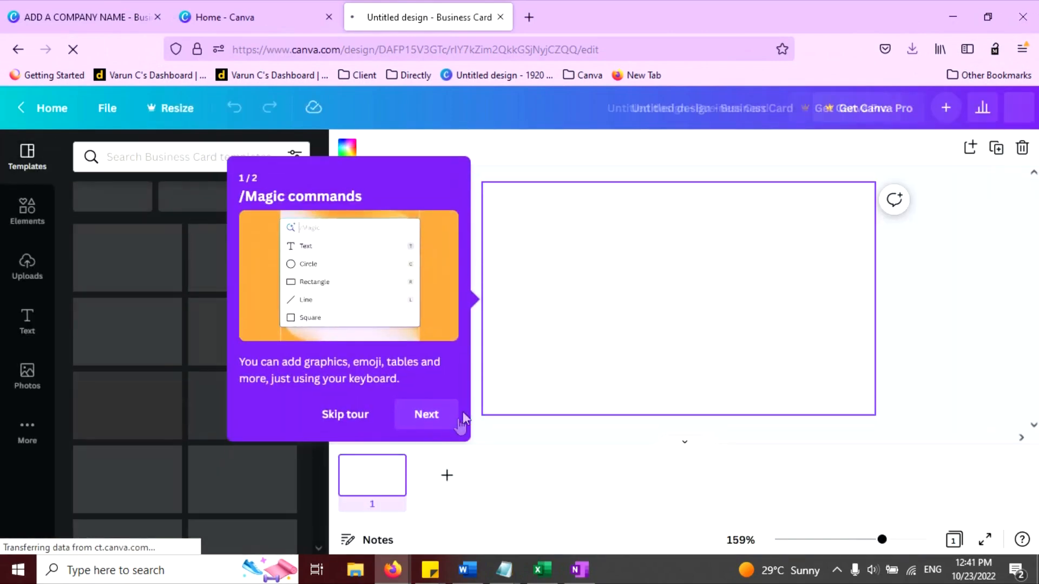
- Skip the introductory tour and set the blank business card's background colour to #050A30
left_click(344, 425)
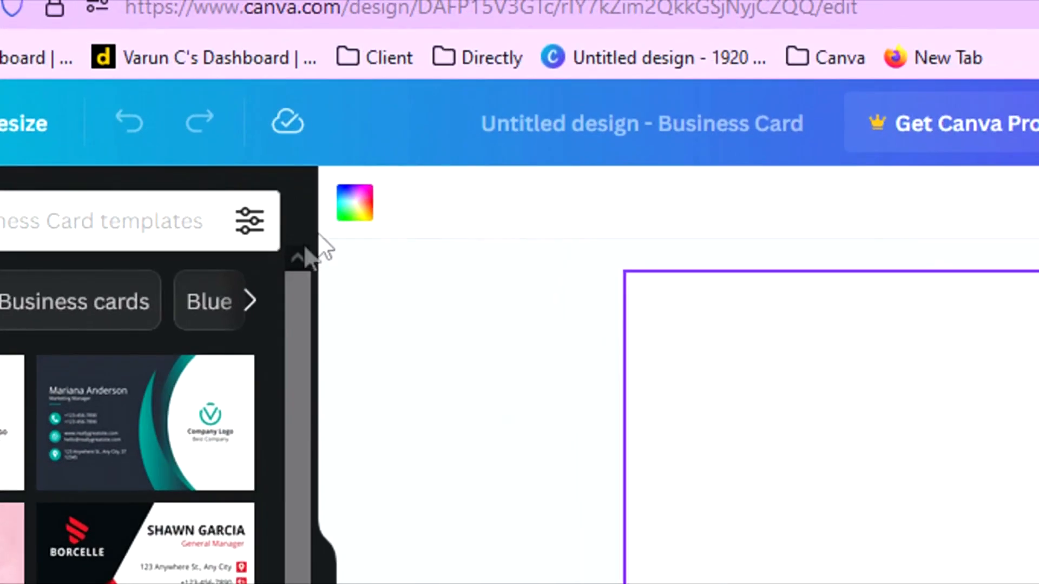
left_click(346, 154)
left_click(88, 227)
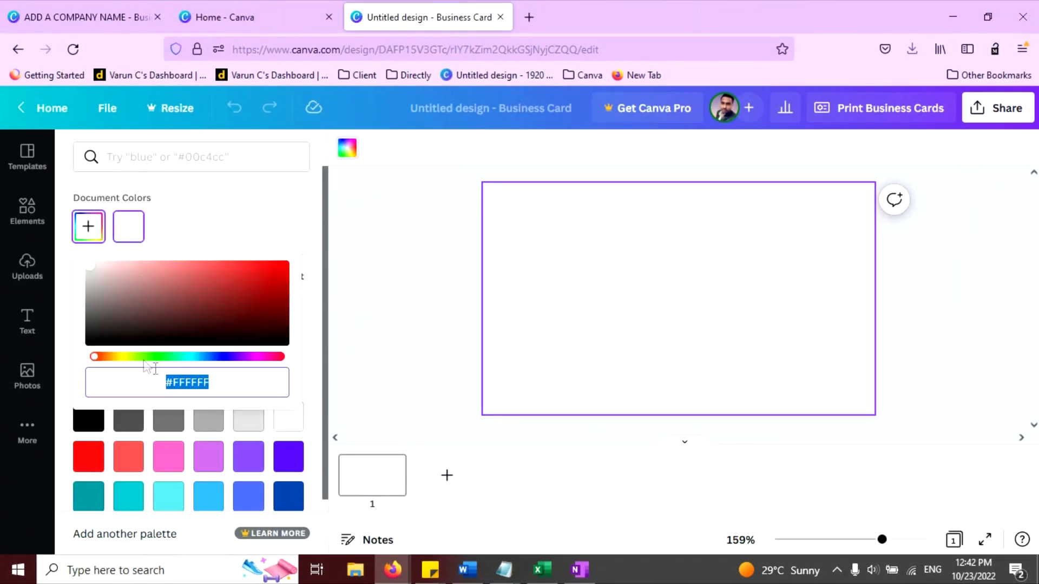
type("#")
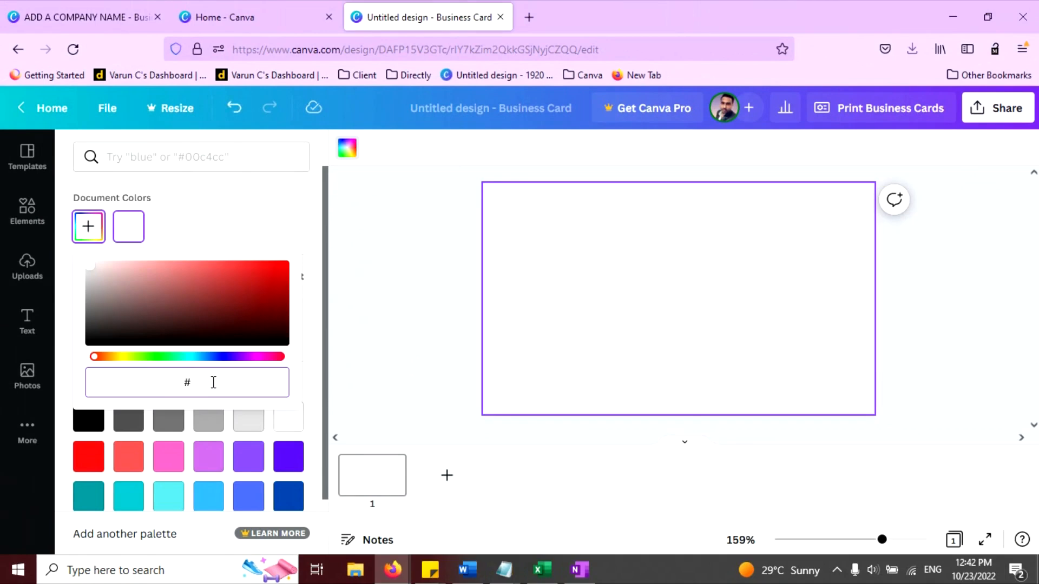
type("05")
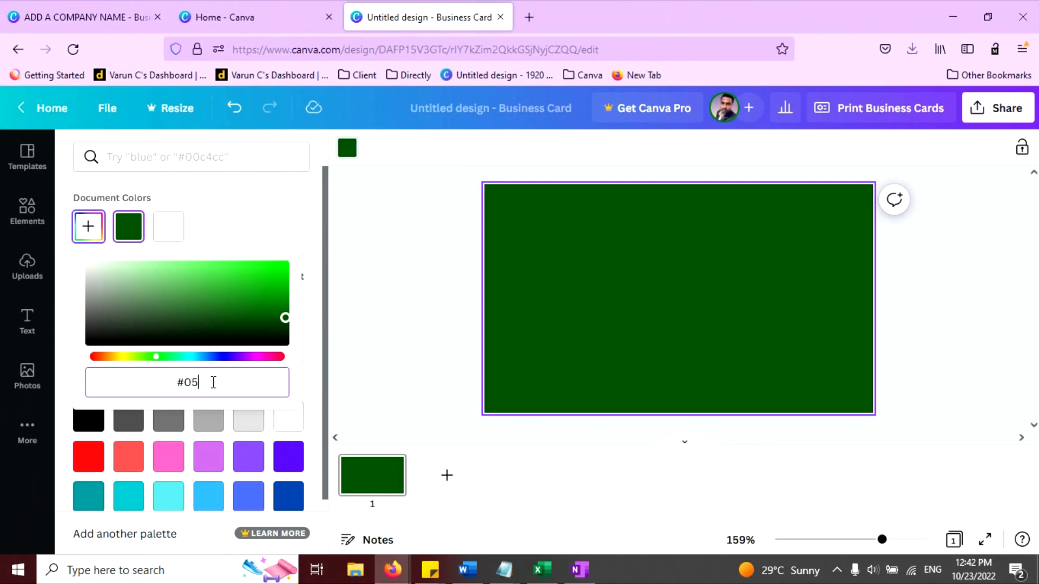
type("0A")
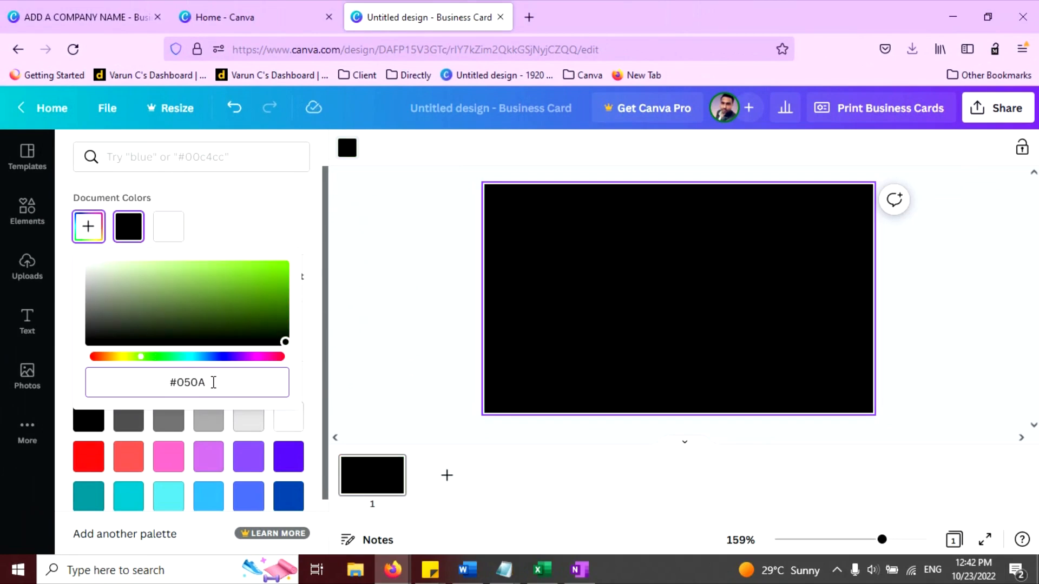
type("30")
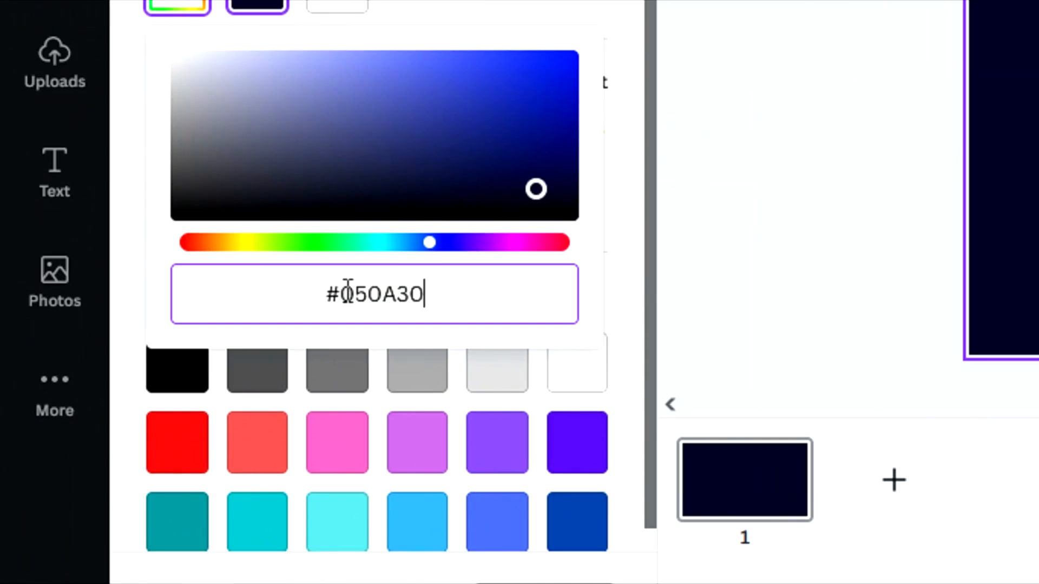
left_click_drag(347, 292, 468, 294)
left_click(470, 292)
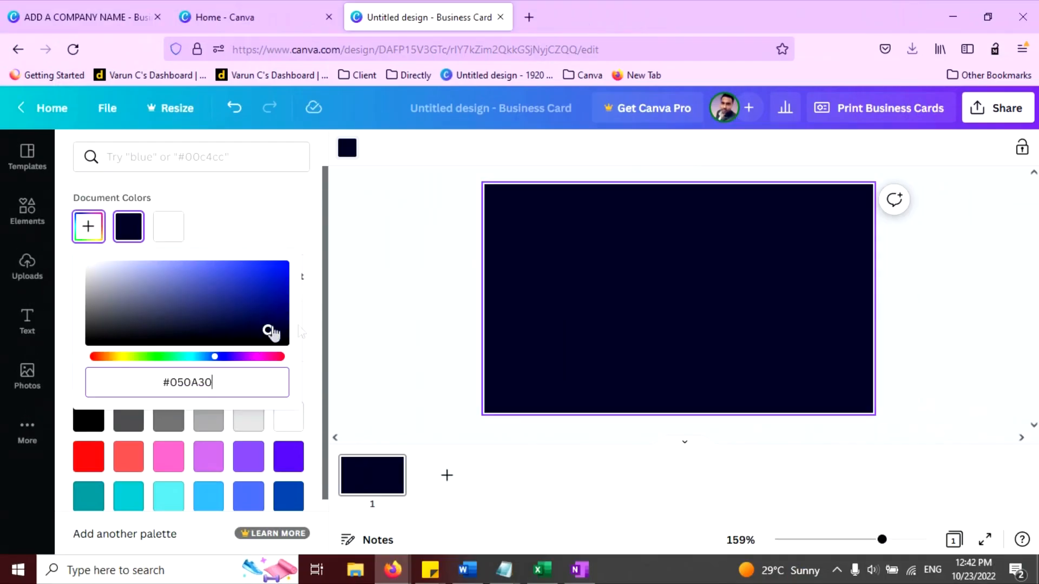
left_click(413, 288)
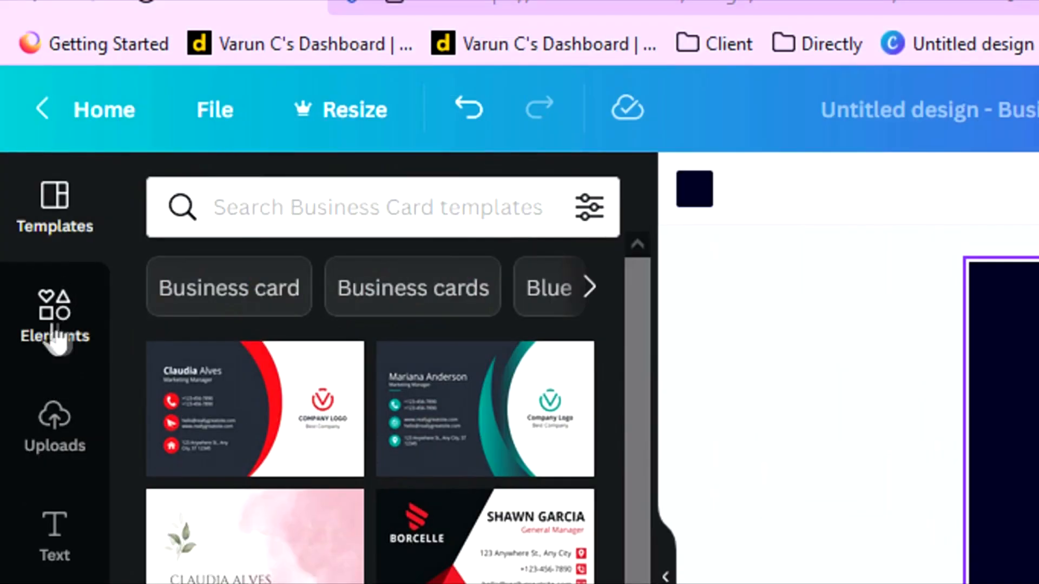
- Search the elements for "modular abstract" and add the cube-line pattern graphic to the card
left_click(56, 332)
left_click(153, 162)
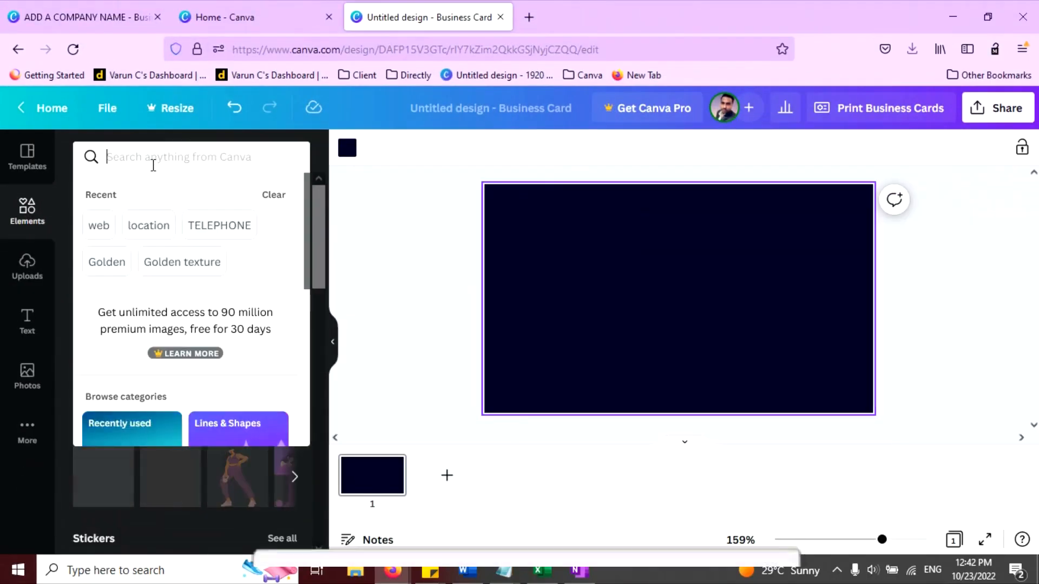
type("Modu")
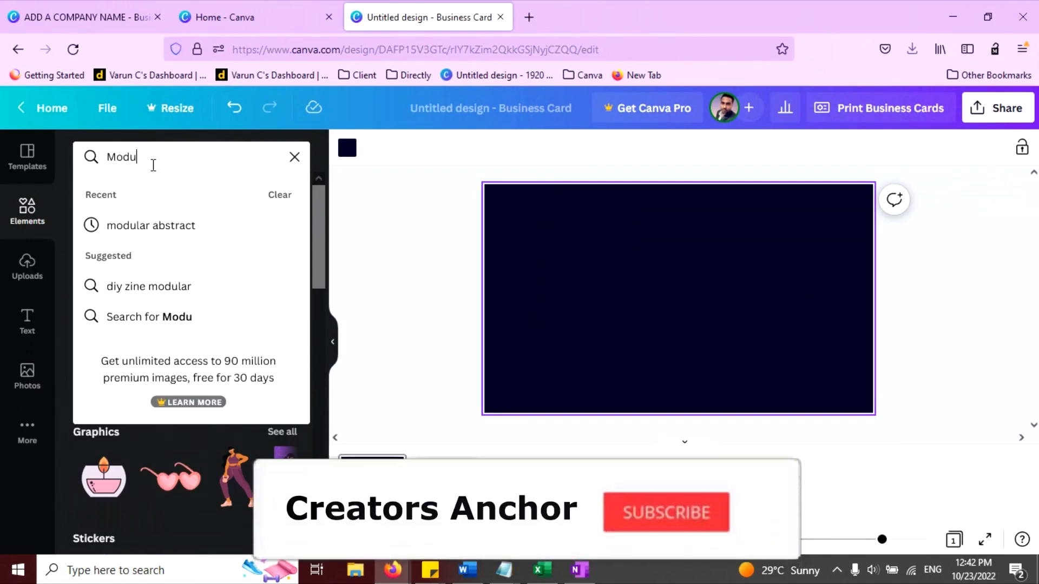
key("Down")
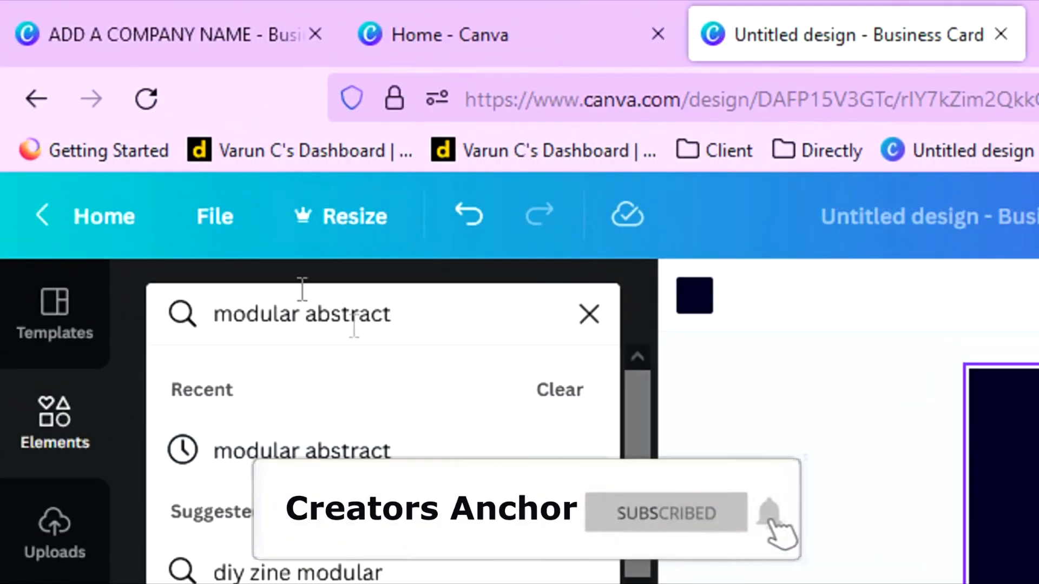
key("Return")
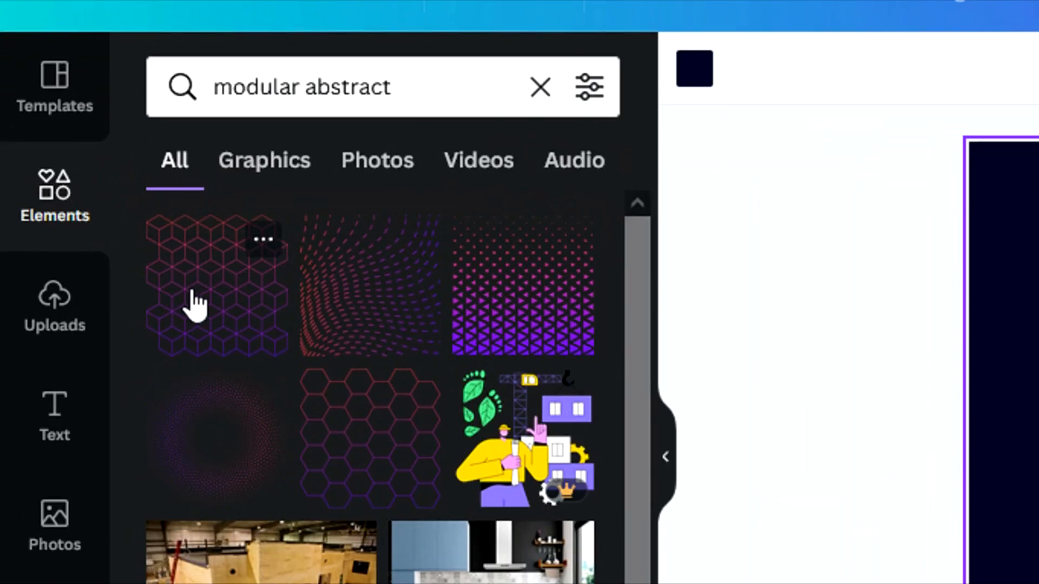
left_click(194, 306)
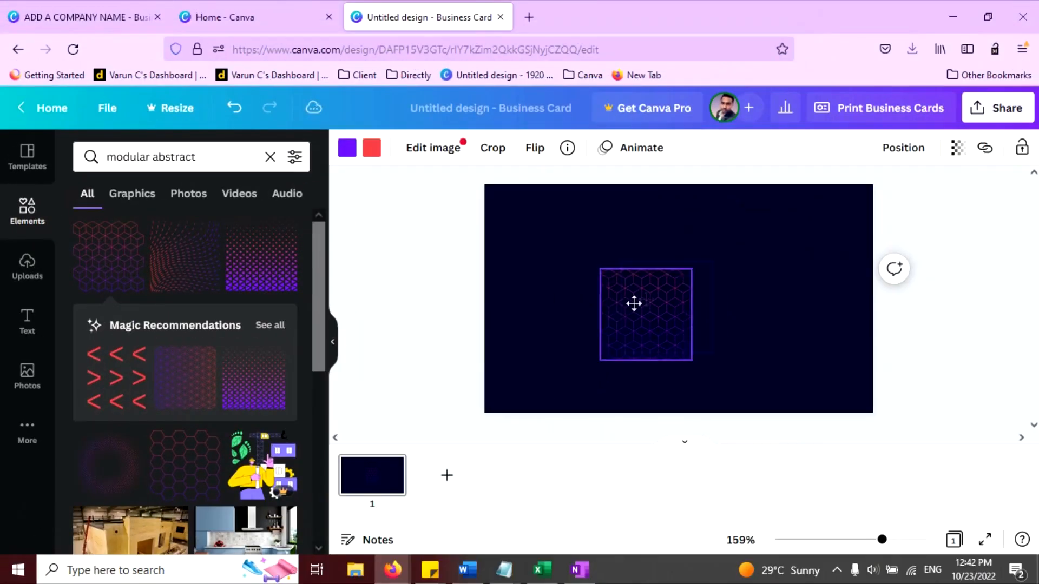
- Move the cube pattern to the card's left edge and enlarge it to about 4.7 by 4.7
left_click_drag(633, 304, 524, 311)
left_click_drag(572, 364, 700, 497)
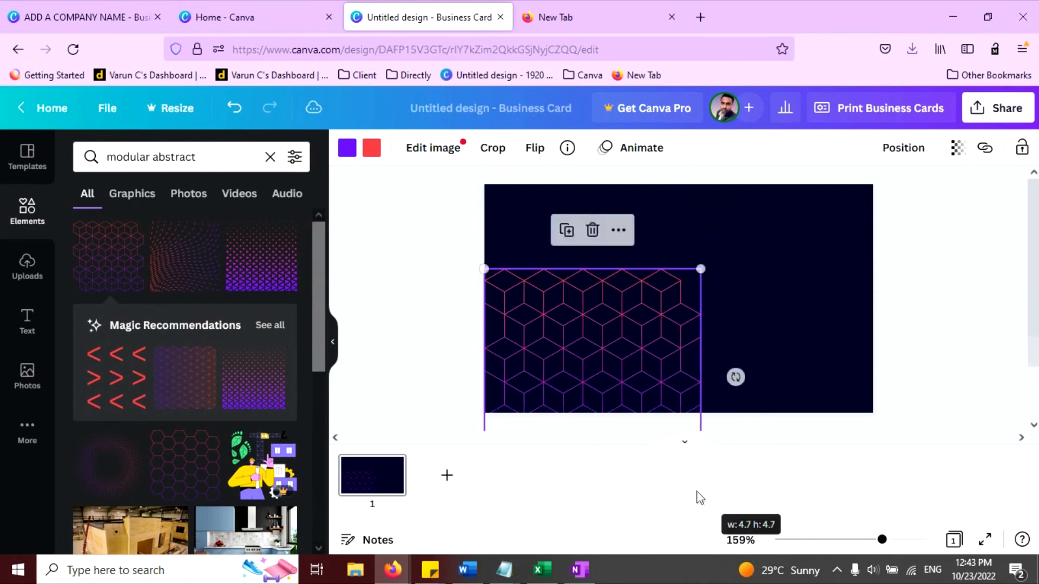
left_click(390, 227)
- Set the cube pattern's purple colour to #D7C9ED
left_click(586, 359)
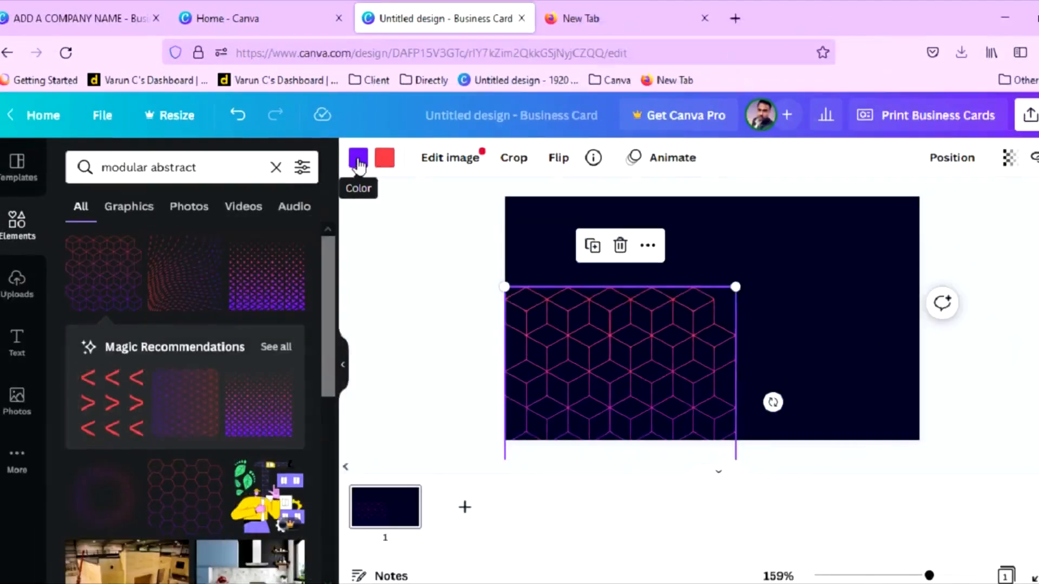
left_click(347, 149)
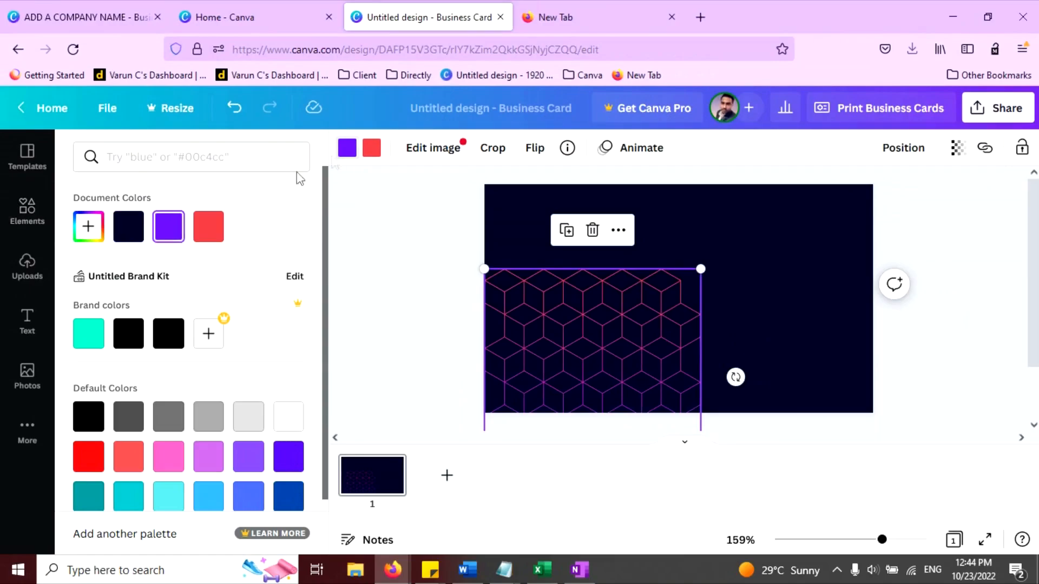
left_click(88, 226)
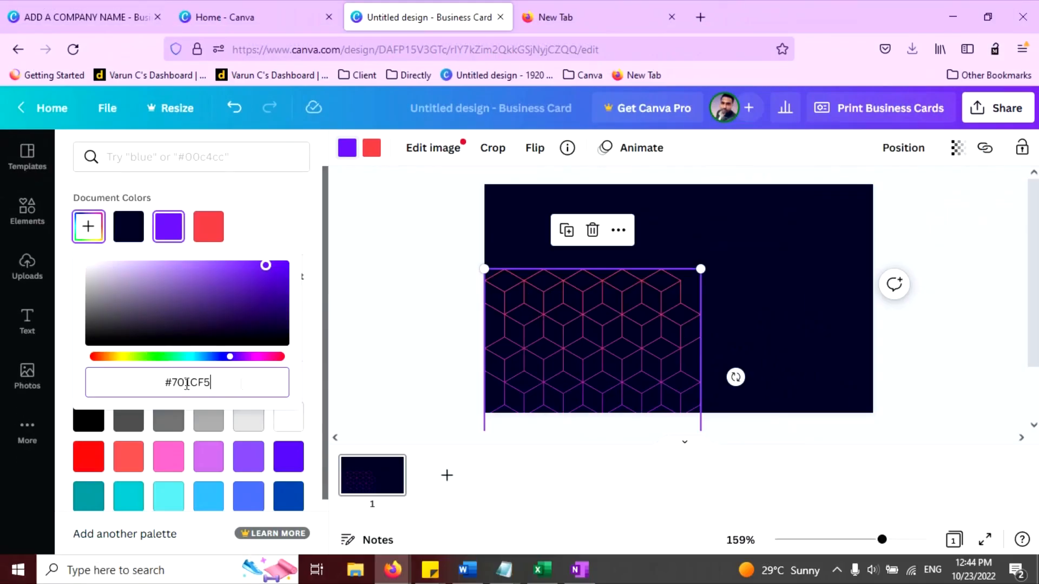
key("ctrl+a")
key("BackSpace")
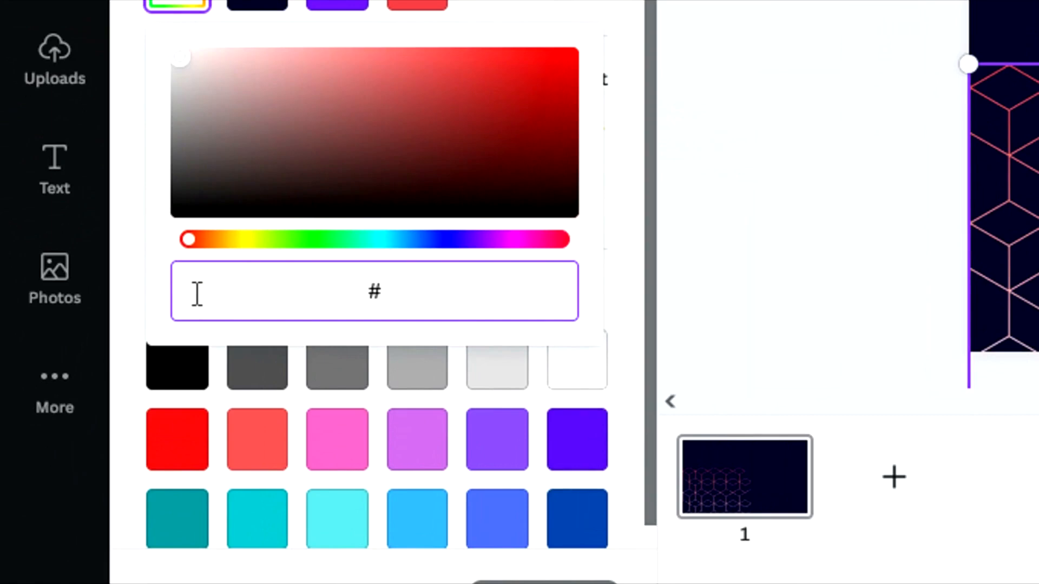
type("D7")
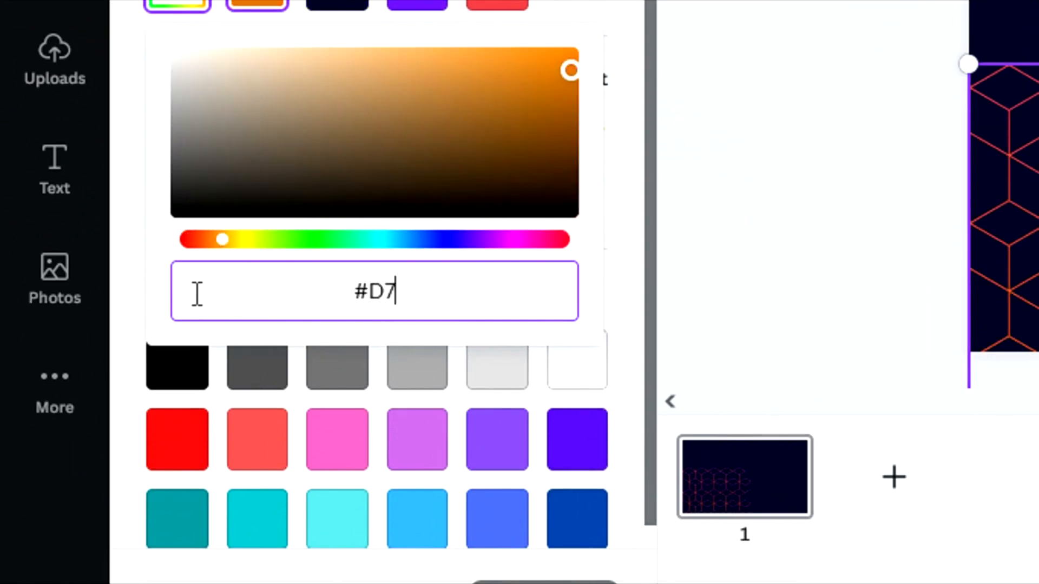
type("C9ED")
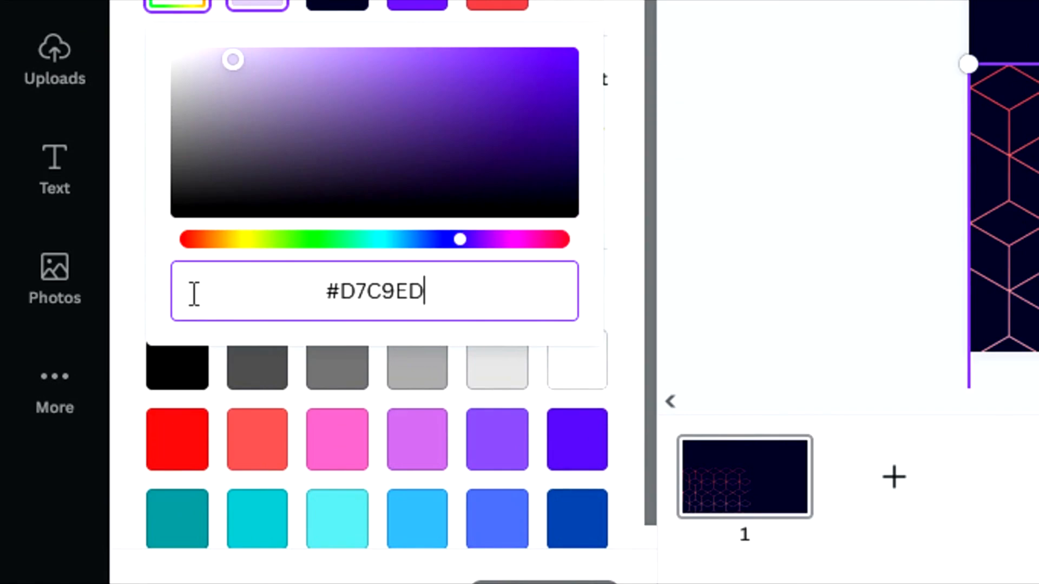
key("Return")
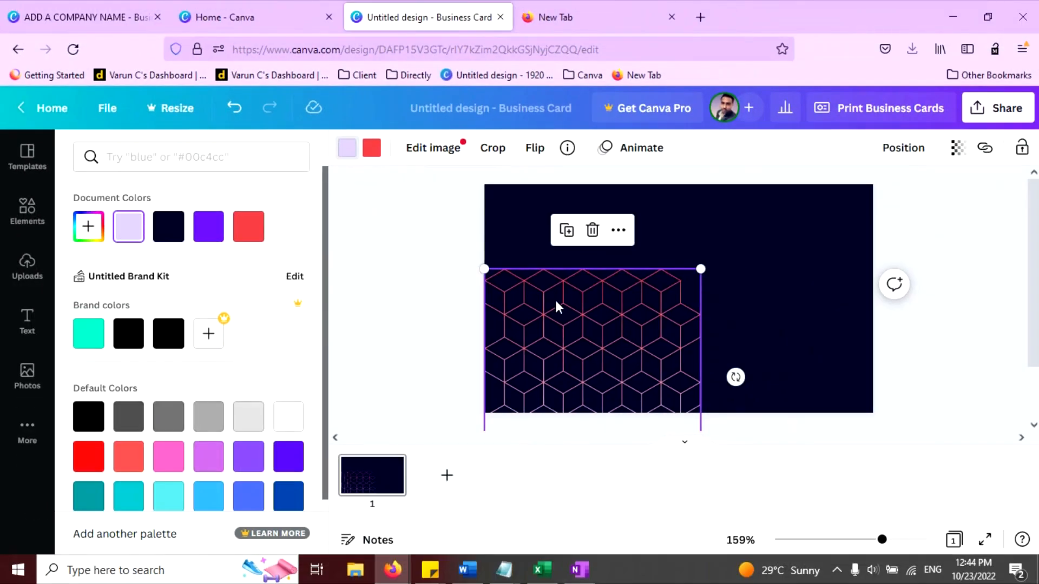
- Set the cube pattern's red colour to #371EF
left_click(371, 148)
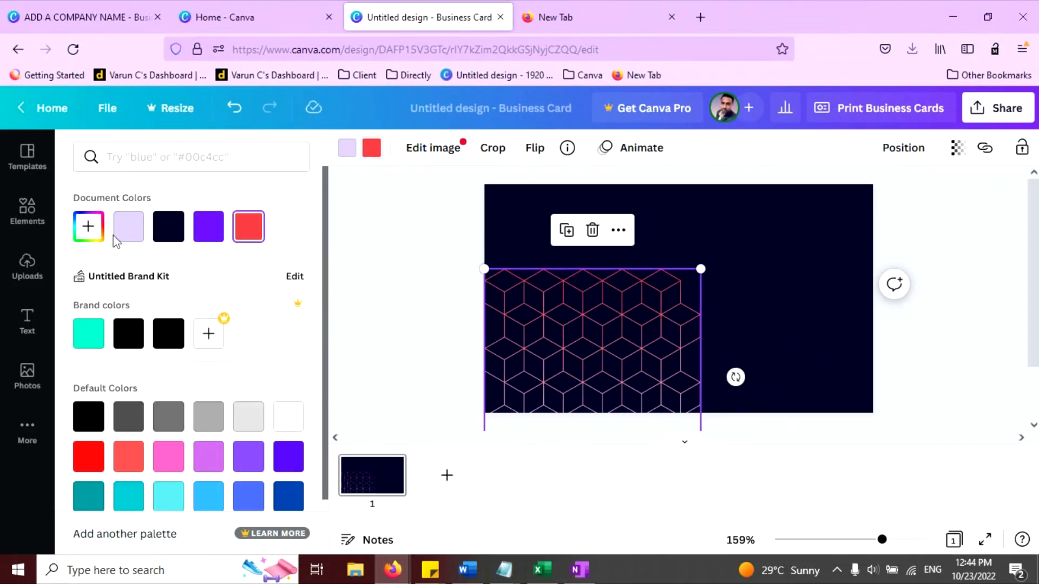
left_click(88, 226)
left_click(224, 380)
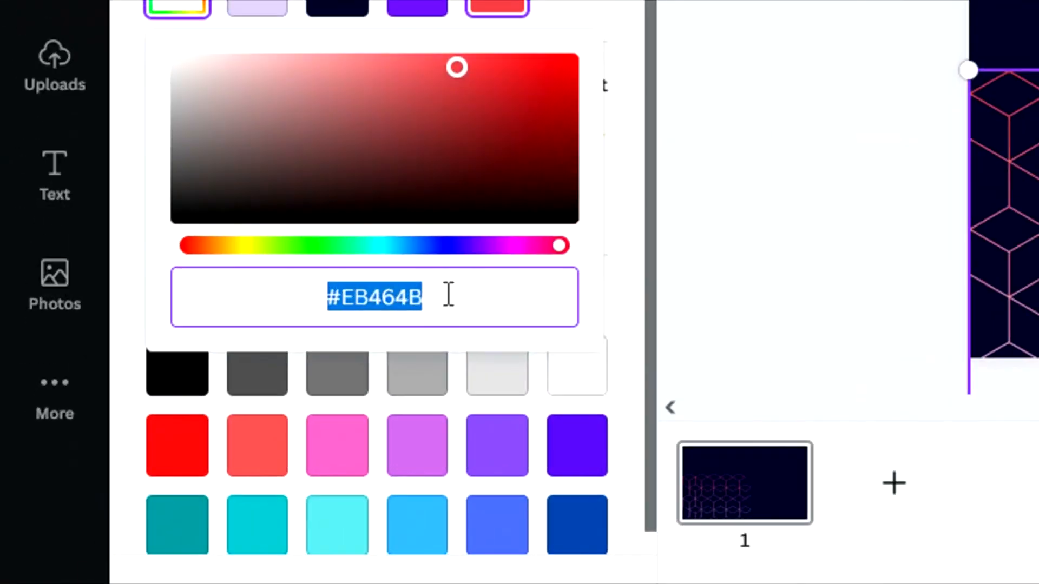
type("#")
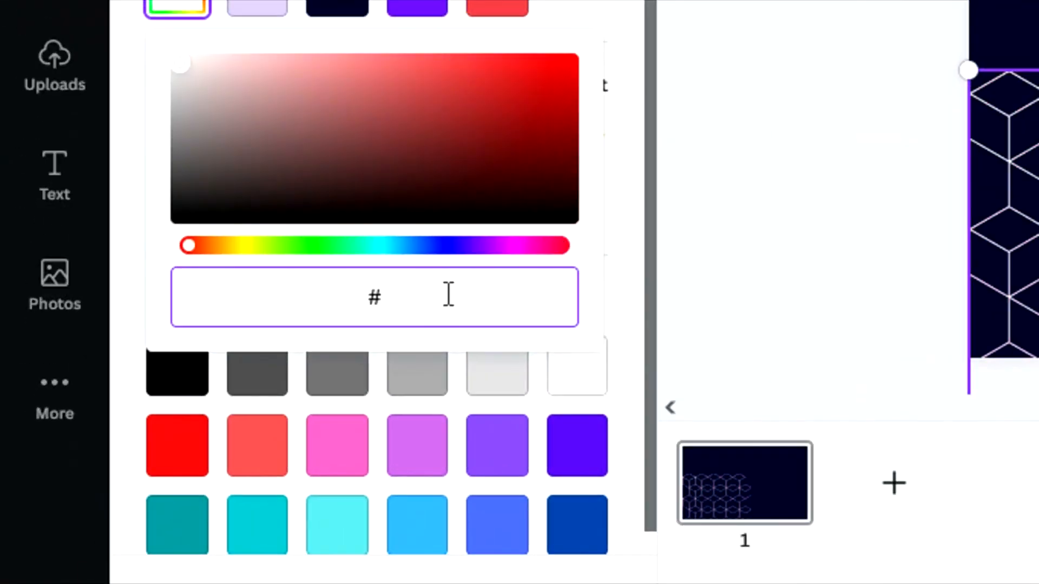
type("371")
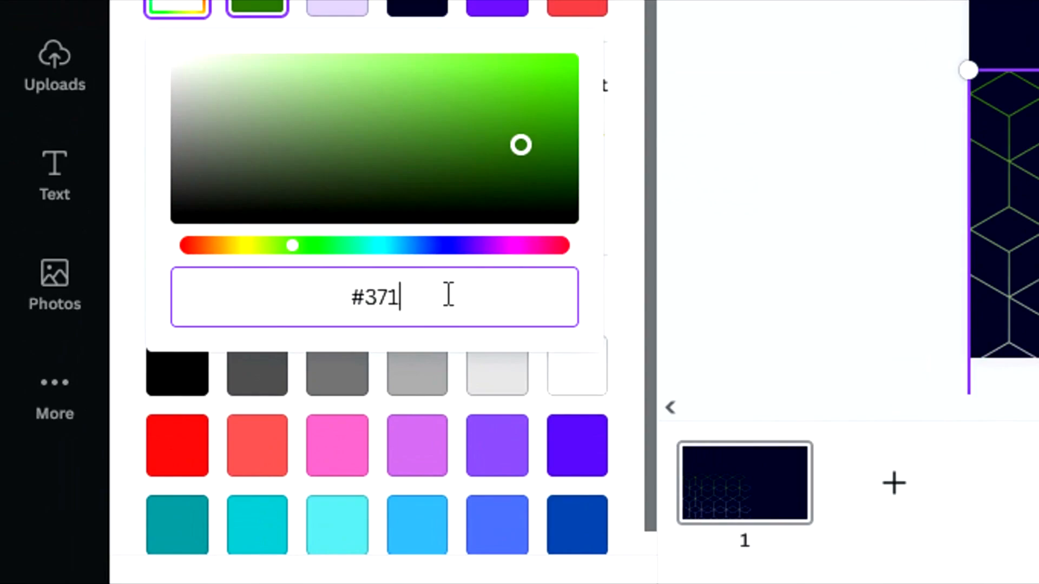
type("EF")
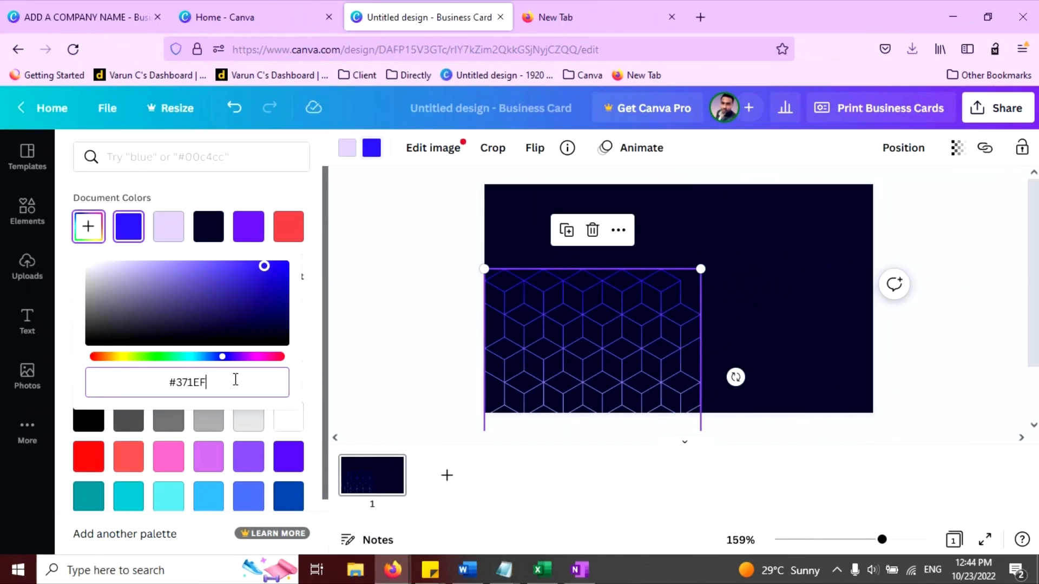
key("Return")
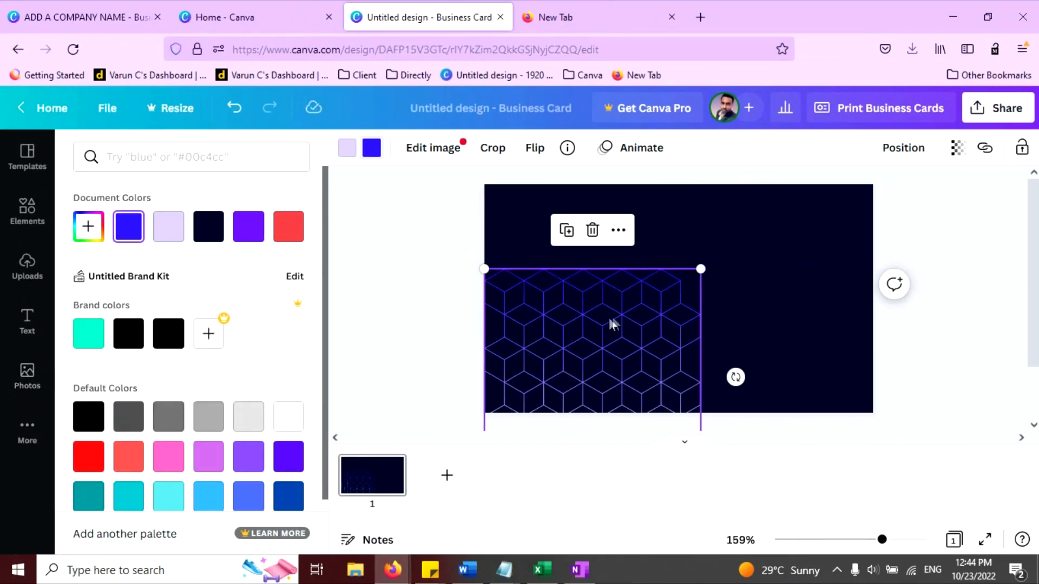
- Make the cube pattern more transparent so that it fades into the dark background
left_click(968, 154)
left_click_drag(929, 208, 845, 230)
left_click(375, 323)
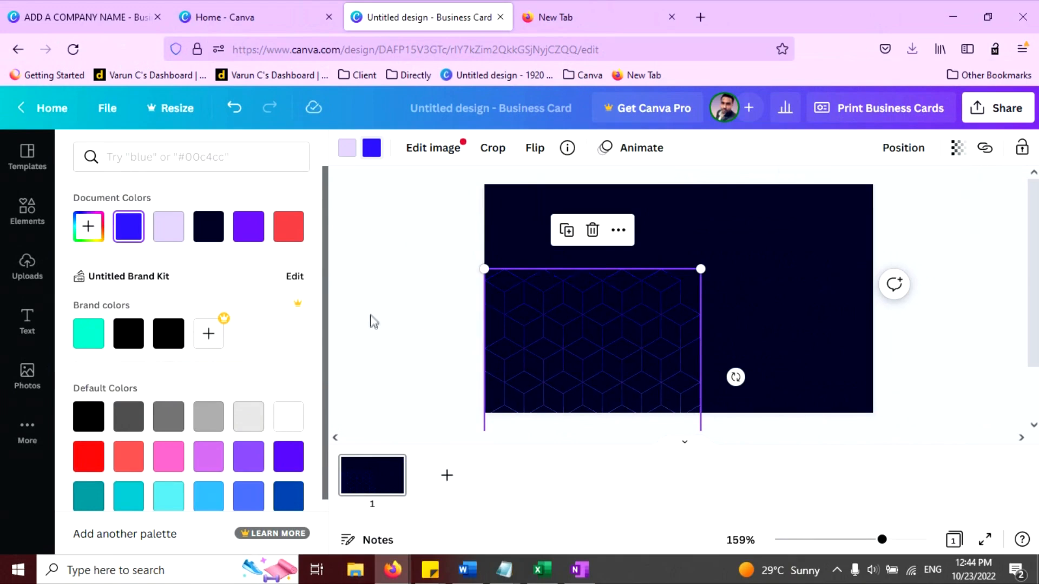
left_click(672, 201)
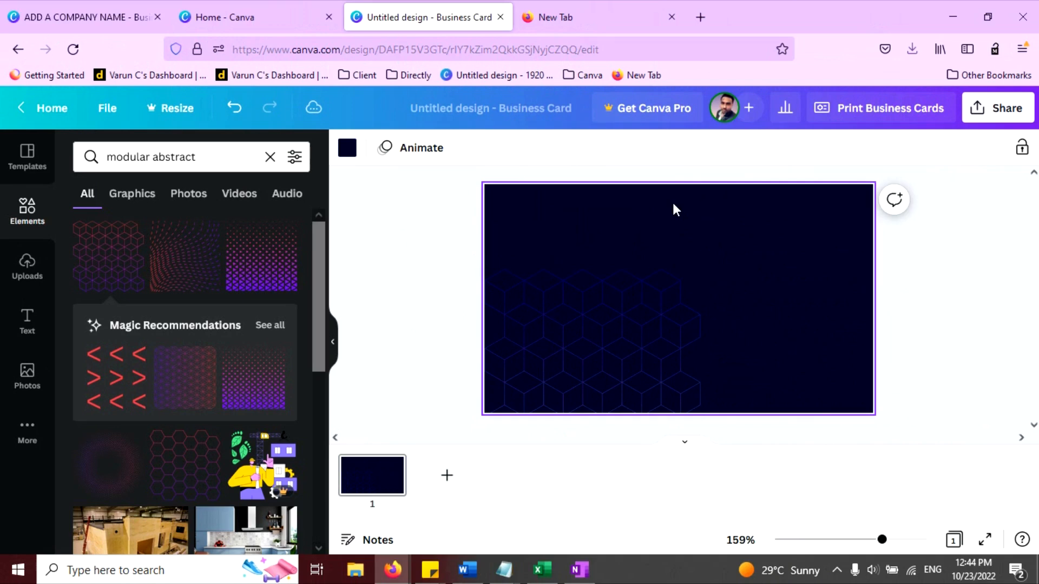
- Change the cube pattern's light purple colour to white by picking a custom colour
left_click(649, 300)
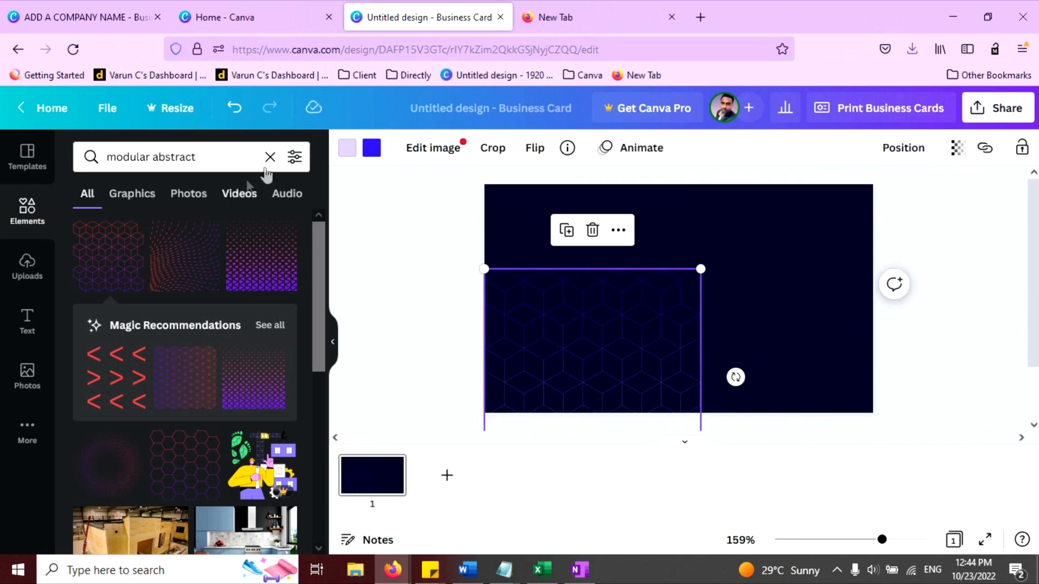
left_click(347, 147)
left_click(91, 237)
mouse_move(111, 269)
left_mouse_down()
mouse_move(79, 267)
mouse_move(102, 283)
mouse_move(45, 267)
mouse_move(99, 282)
mouse_move(132, 306)
mouse_move(190, 287)
mouse_move(99, 278)
left_mouse_up()
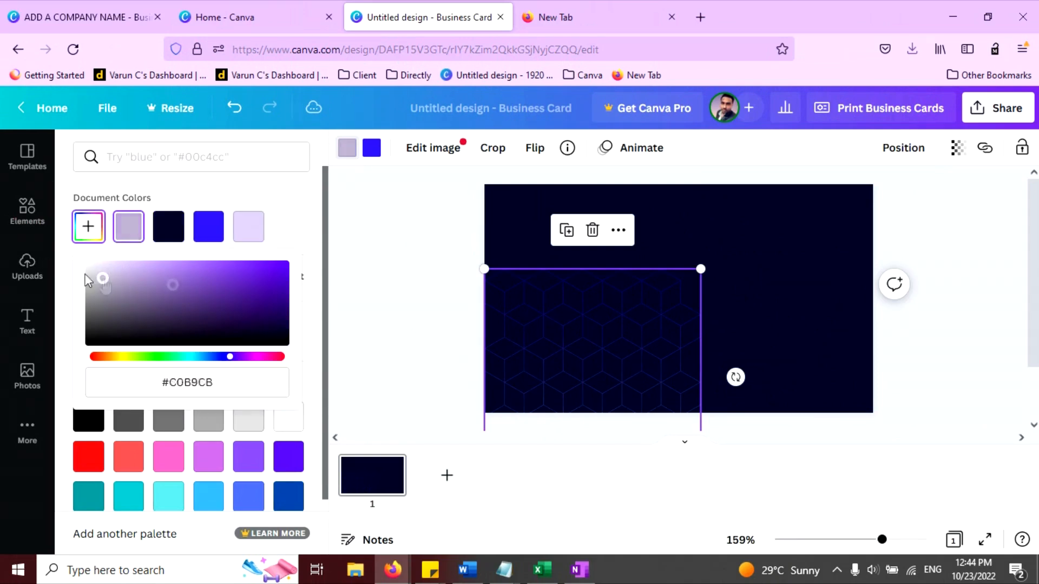
left_click(16, 257)
left_click(728, 219)
left_click(591, 325)
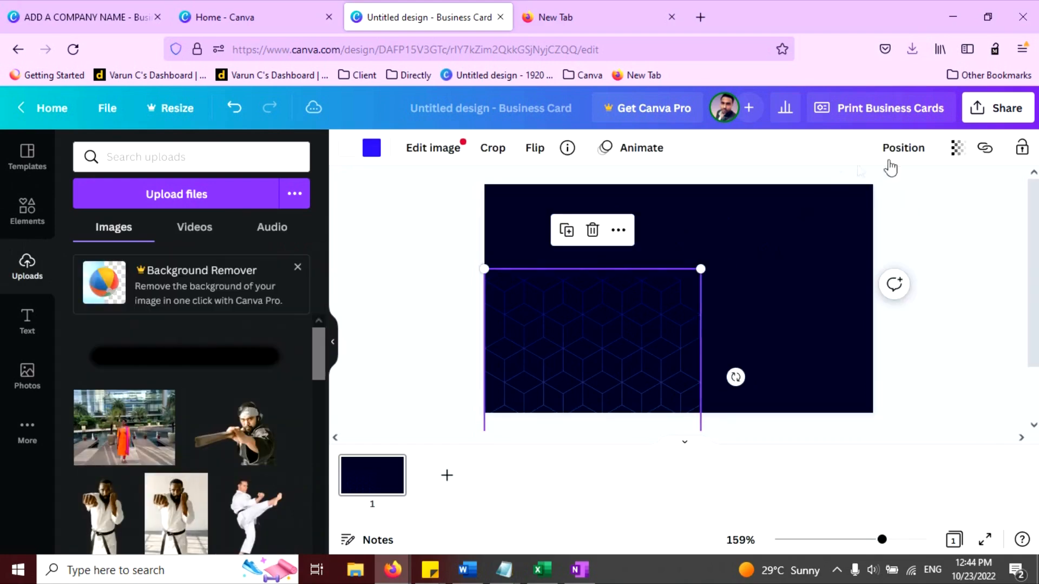
- Set the cube pattern's transparency to 18
left_click(957, 148)
mouse_move(838, 217)
left_mouse_down()
mouse_move(822, 213)
mouse_move(830, 223)
left_mouse_up()
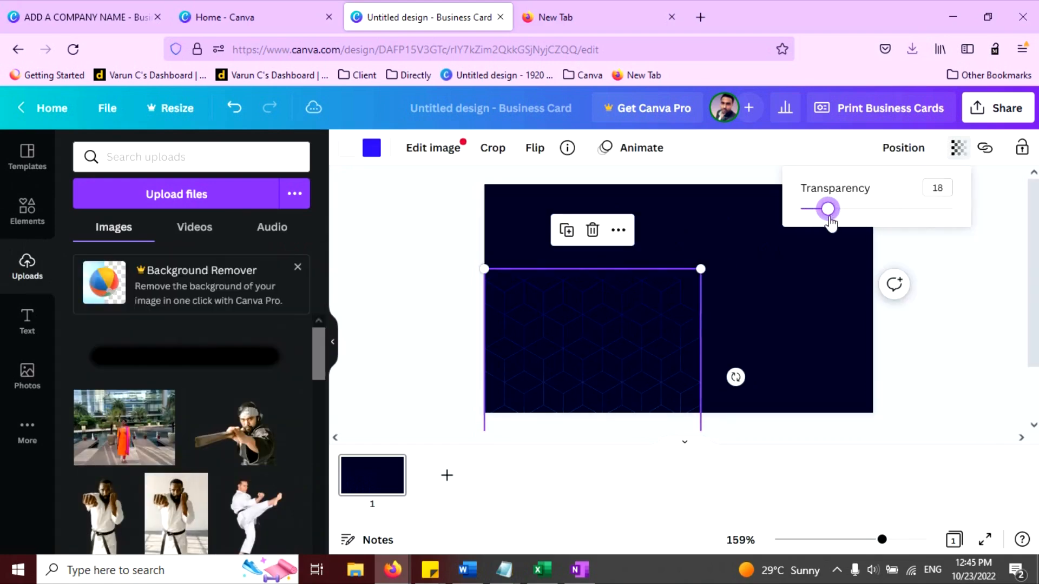
left_click(823, 290)
- Copy the cube pattern and place the duplicate over the lower-right part of the card, extending the original's lines
left_click(653, 303)
right_click(653, 303)
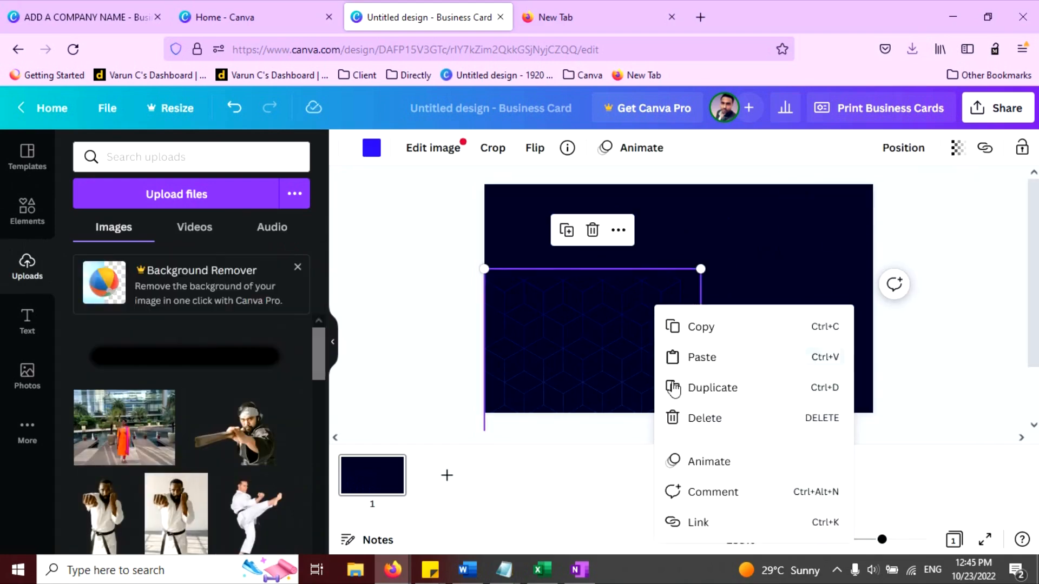
left_click(702, 328)
key("ctrl+v")
left_click_drag(684, 313, 797, 313)
left_click(429, 236)
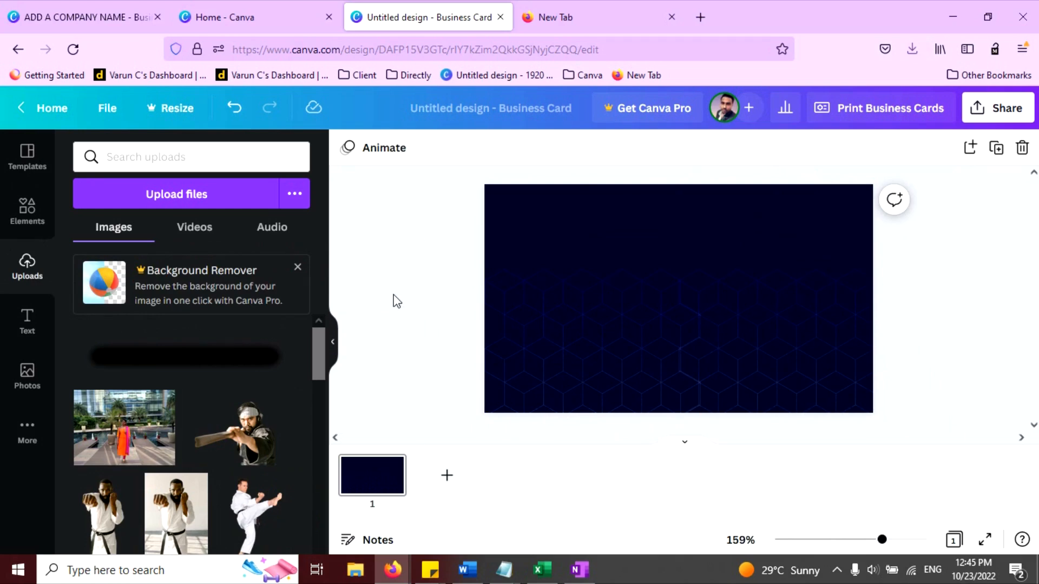
- Select both cube pattern copies together, shift them slightly lower on the card, and lock them in place
left_click_drag(564, 237, 757, 381)
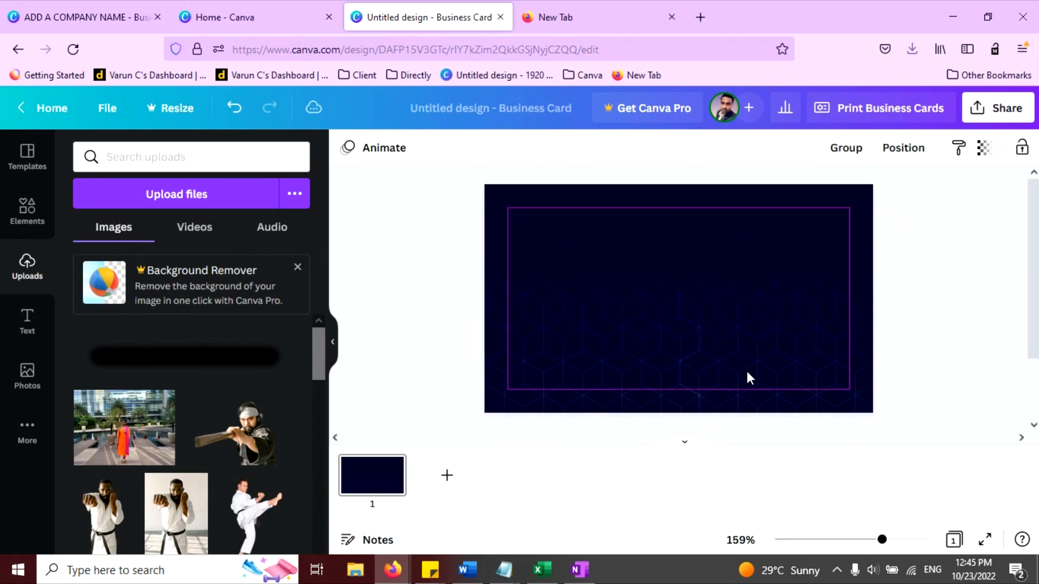
left_click(688, 346)
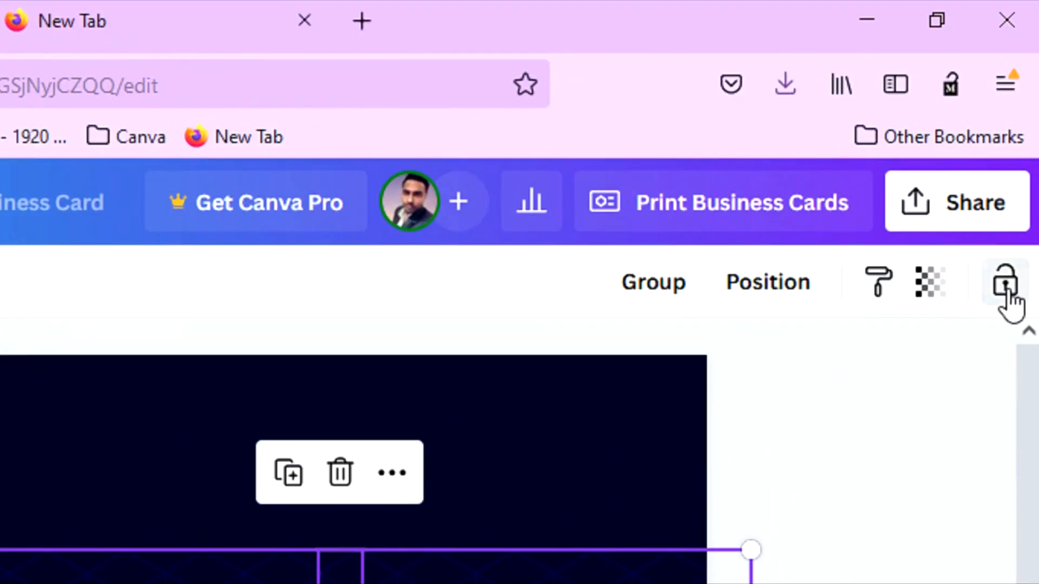
left_click(1021, 150)
left_click(219, 345)
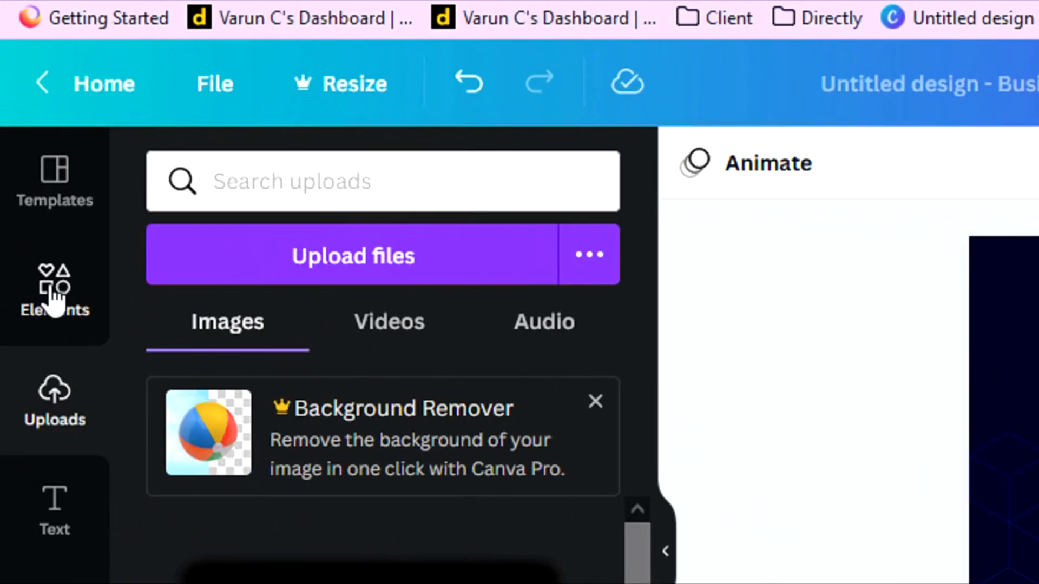
- Search the elements for "logo" and add the spread-winged bird graphic to the card
left_click(27, 214)
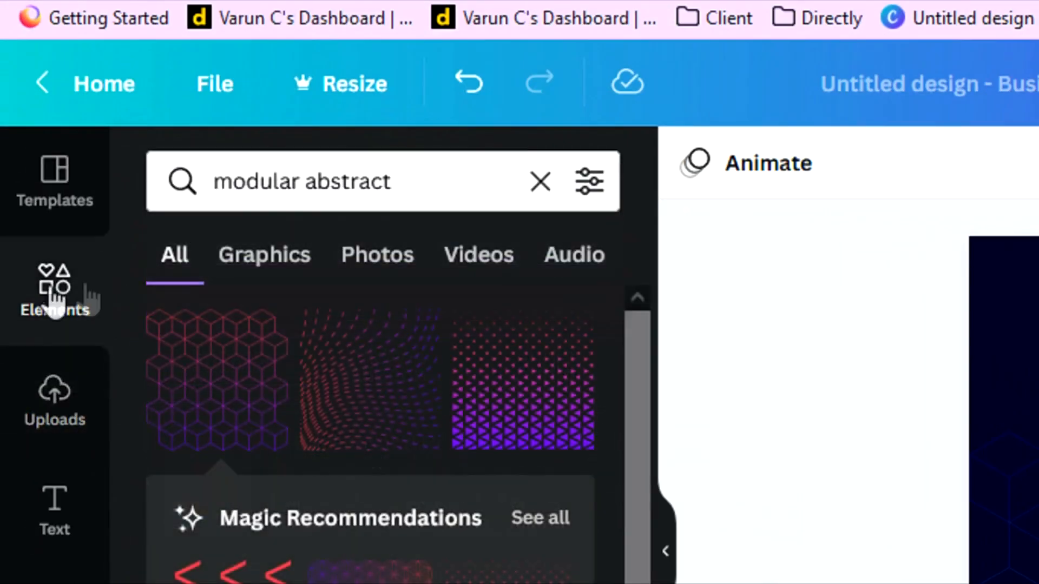
left_click(222, 159)
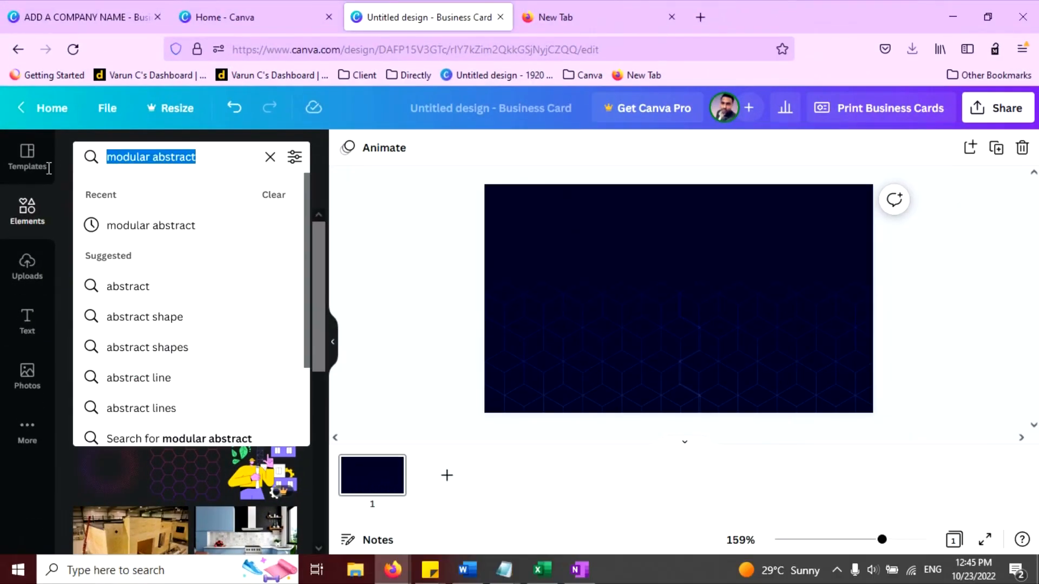
type("logo")
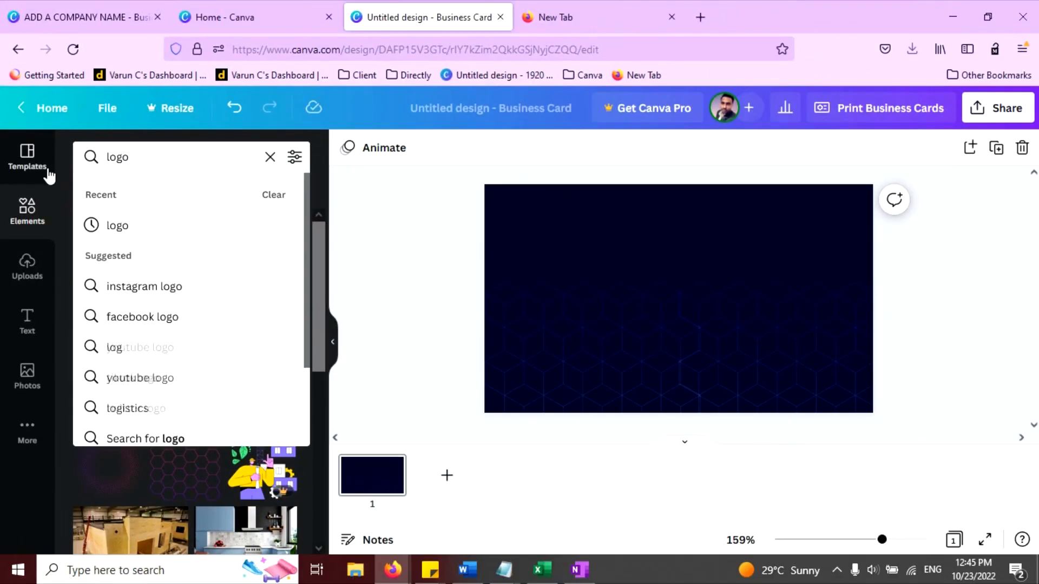
key("Return")
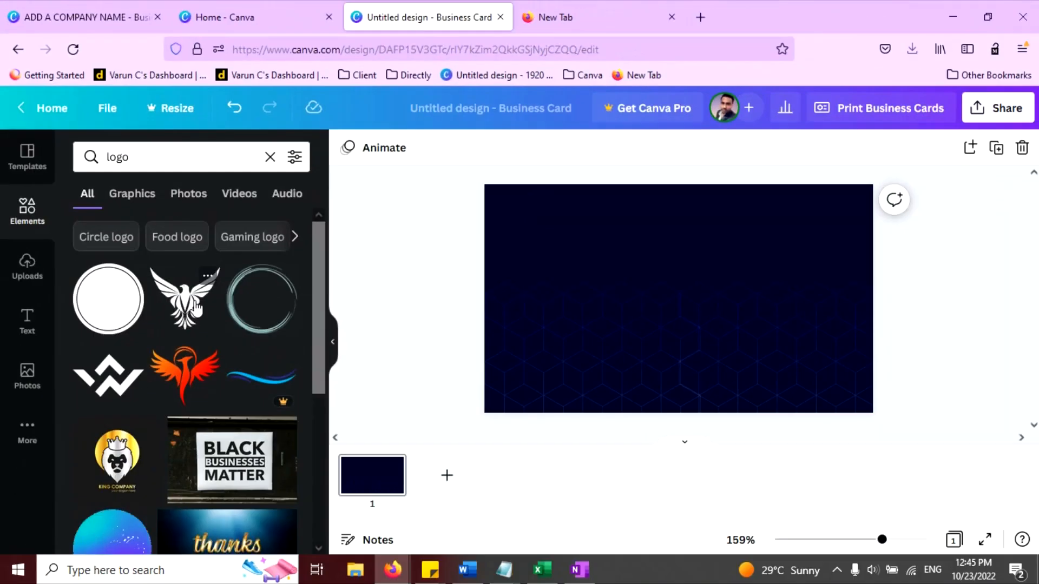
left_click(196, 308)
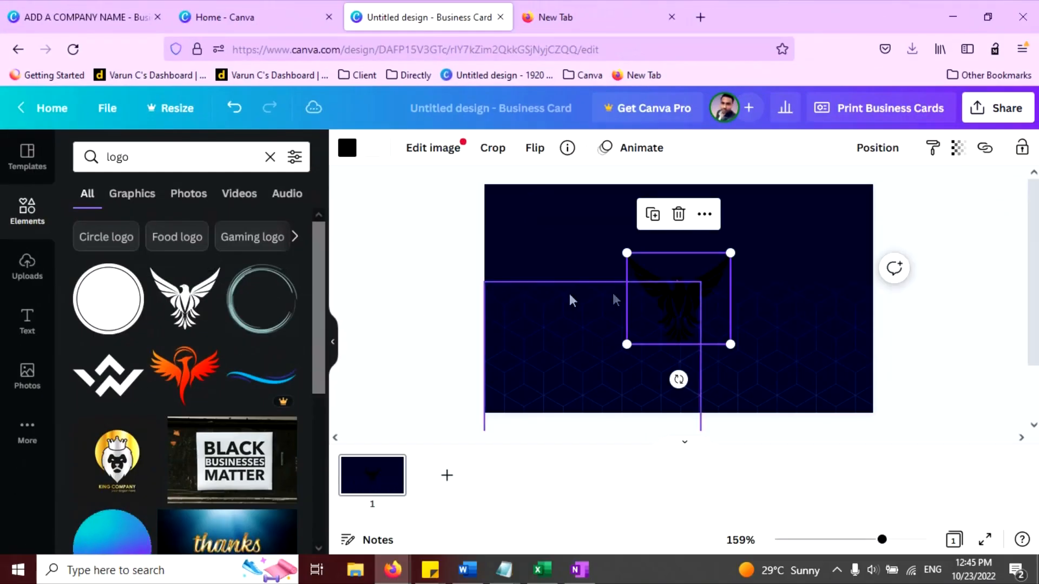
- Scale the bird logo down and centre it horizontally in the upper part of the card
mouse_move(699, 272)
left_mouse_down()
mouse_move(700, 241)
mouse_move(705, 264)
left_mouse_up()
left_click_drag(730, 316, 695, 264)
left_click(766, 292)
left_click(664, 264)
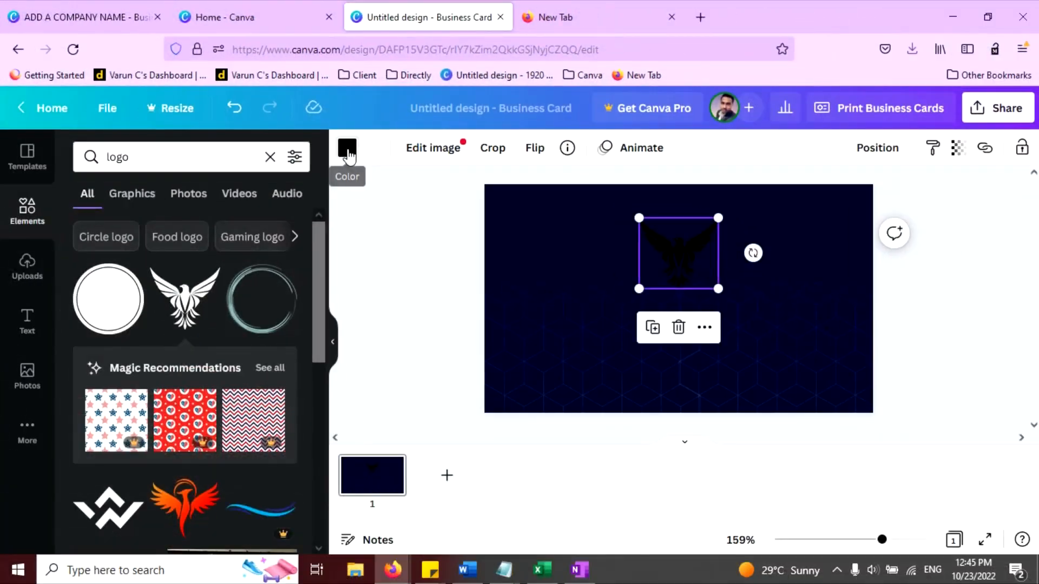
- Change the bird logo's colour to gold with the custom hex code #F9DA87
left_click(347, 147)
left_click(81, 227)
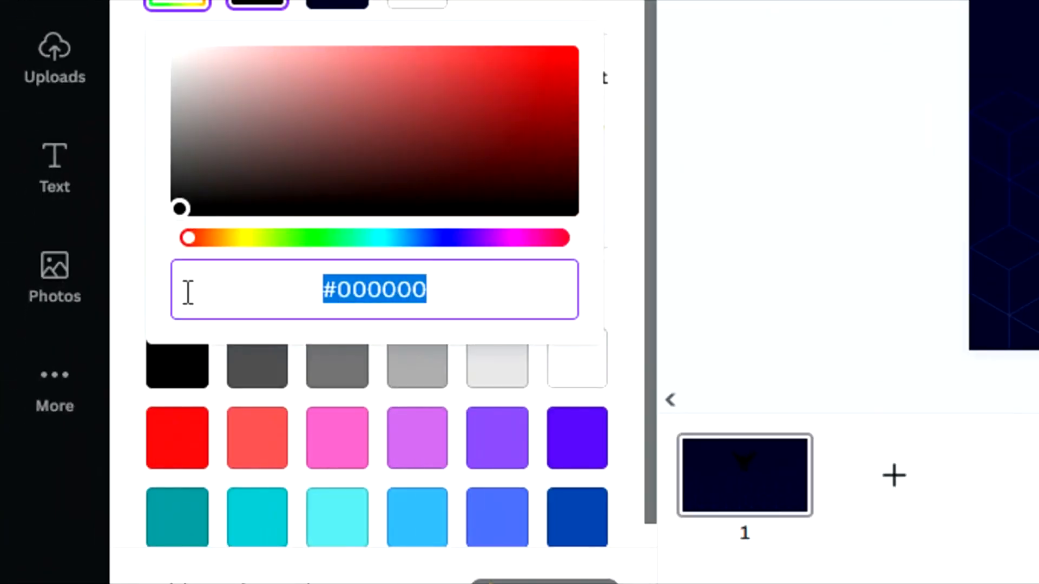
key("BackSpace")
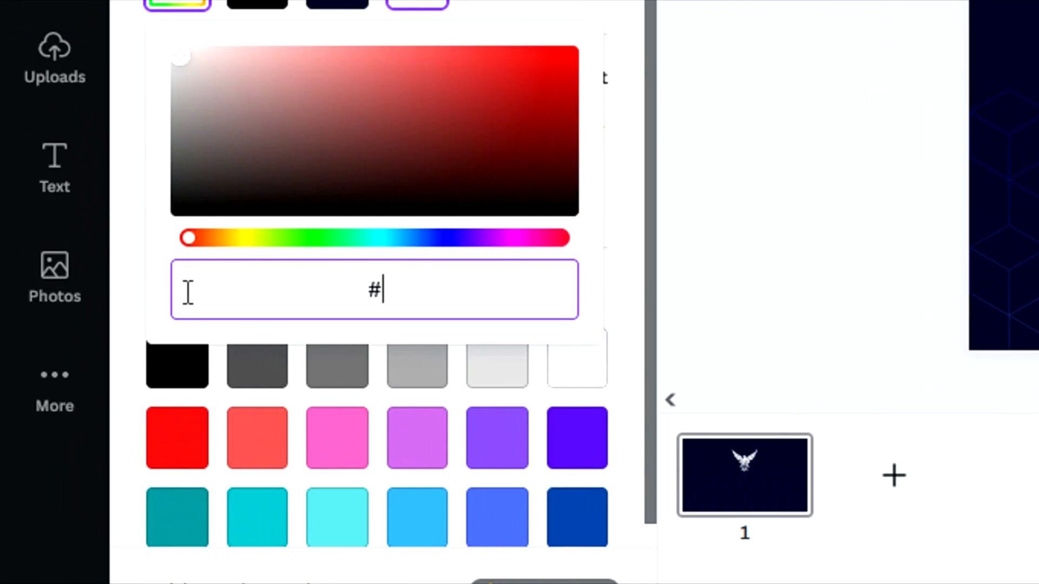
type("F")
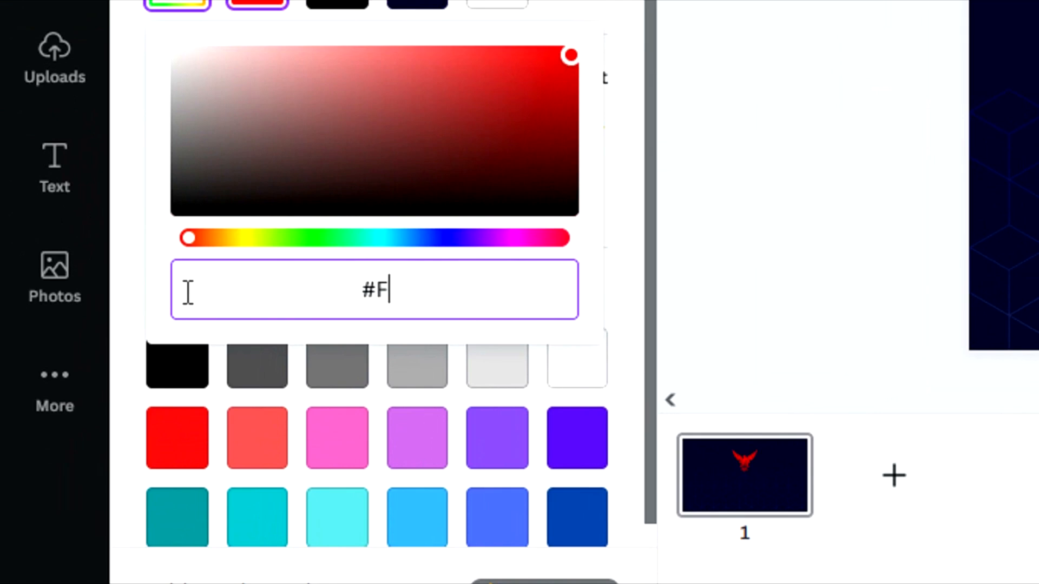
type("9DA")
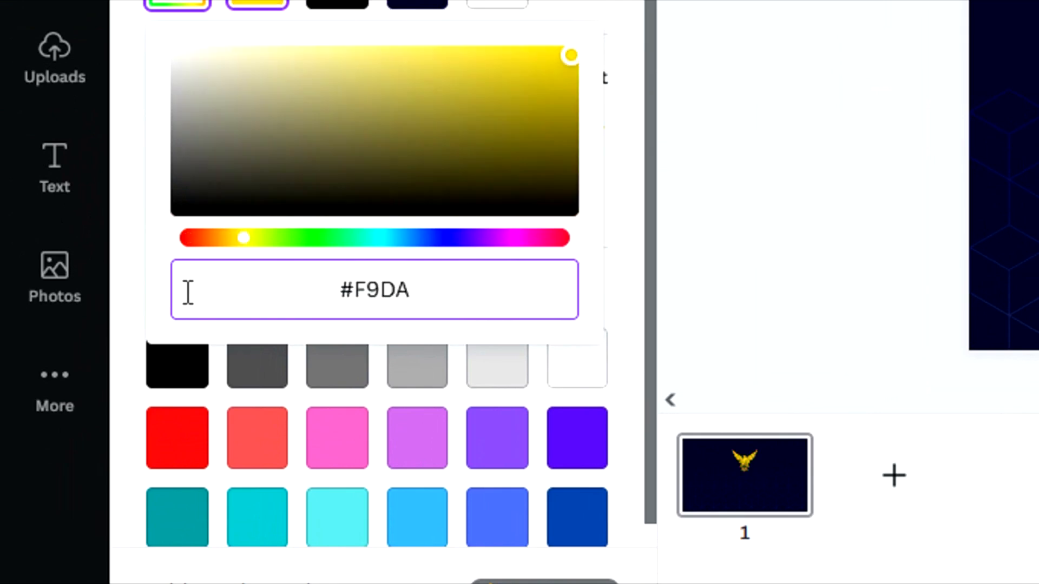
type("87")
key("Return")
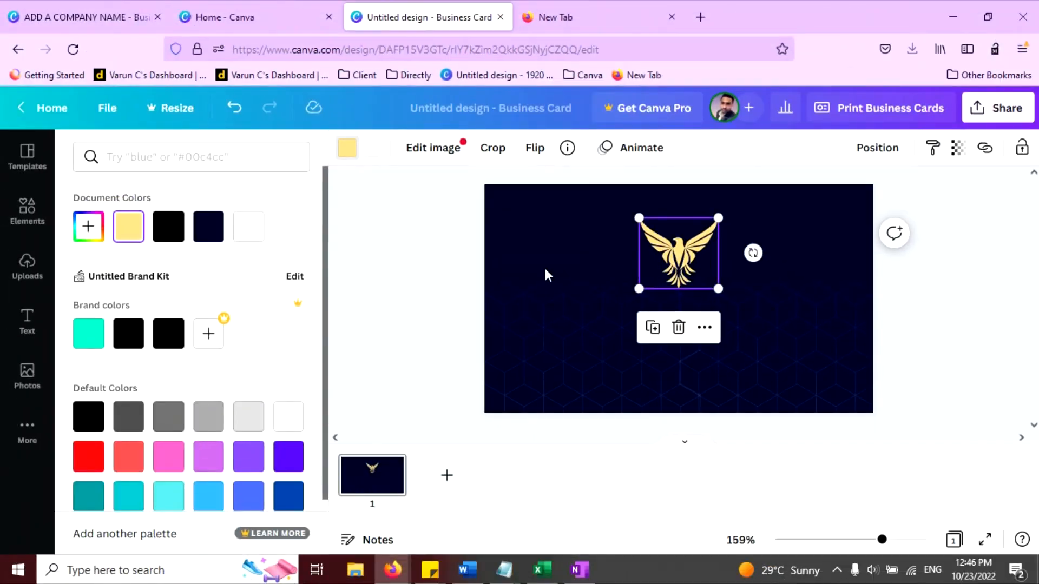
left_click(958, 217)
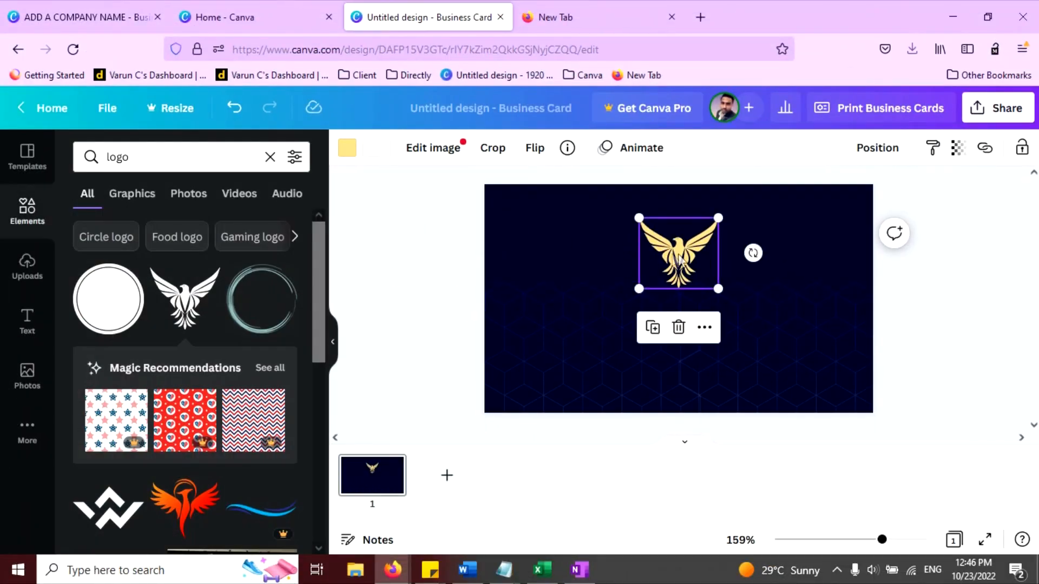
- Check the finished ADD A COMPANY NAME card in its own browser tab and shrink the new card's bird logo slightly to match
left_click(464, 252)
left_click(5, 8)
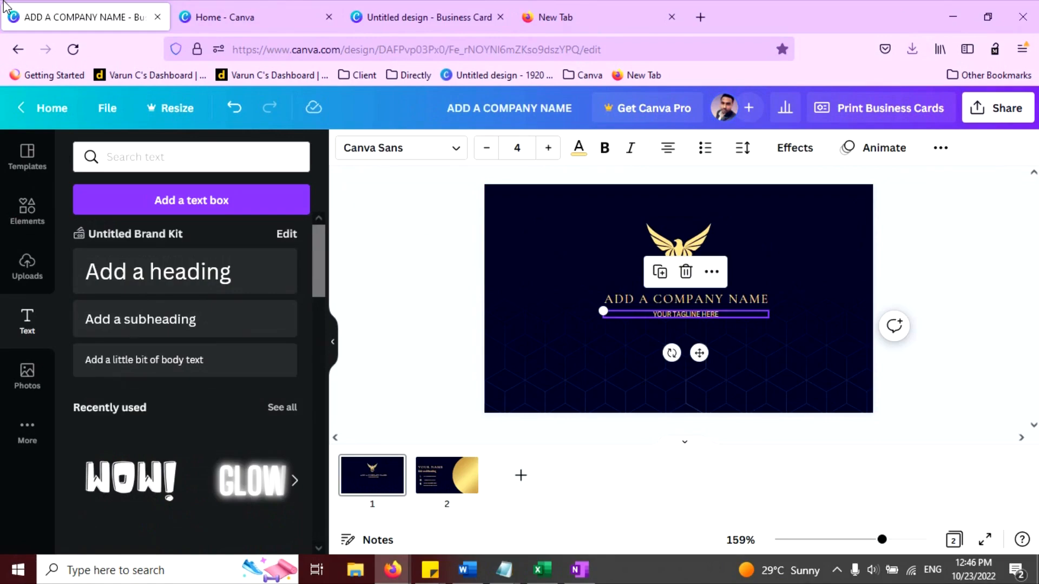
left_click(568, 262)
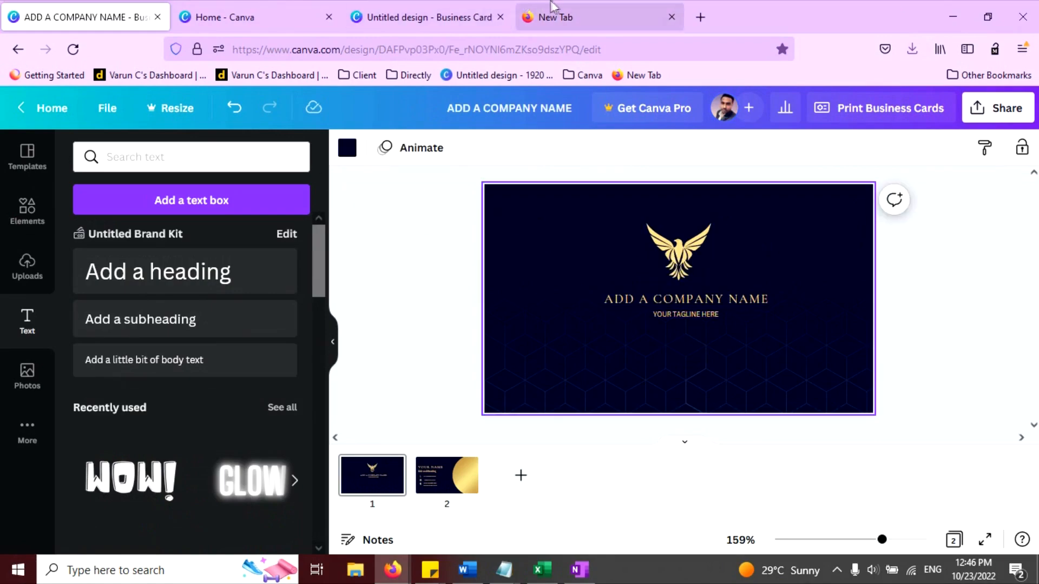
left_click(552, 8)
left_click(428, 17)
left_click_drag(892, 429, 681, 261)
left_click(373, 317)
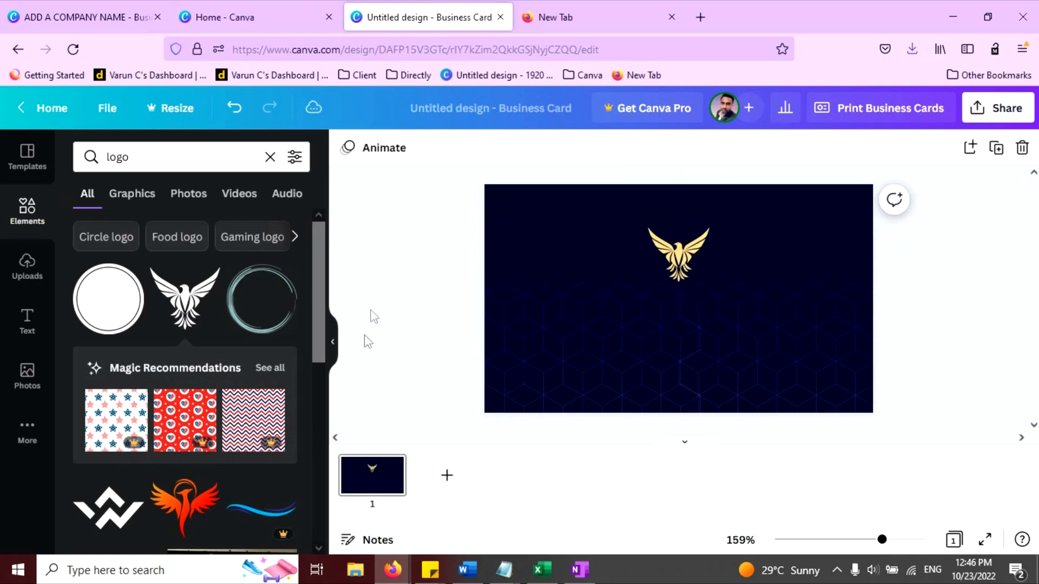
- Add a heading reading "ADD A COMPANY NAME" and place it just below the bird logo
left_click(27, 319)
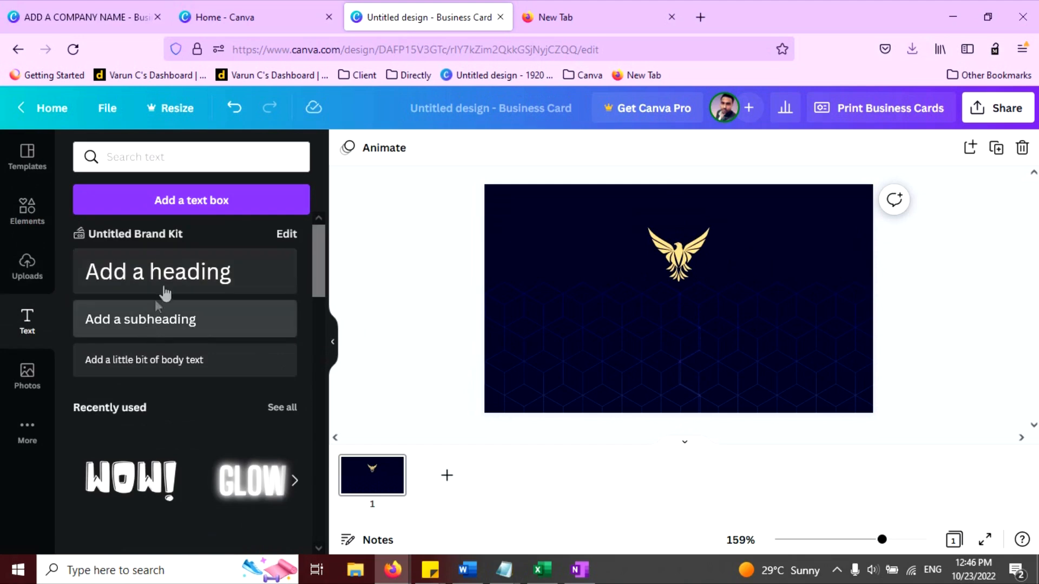
left_click(158, 284)
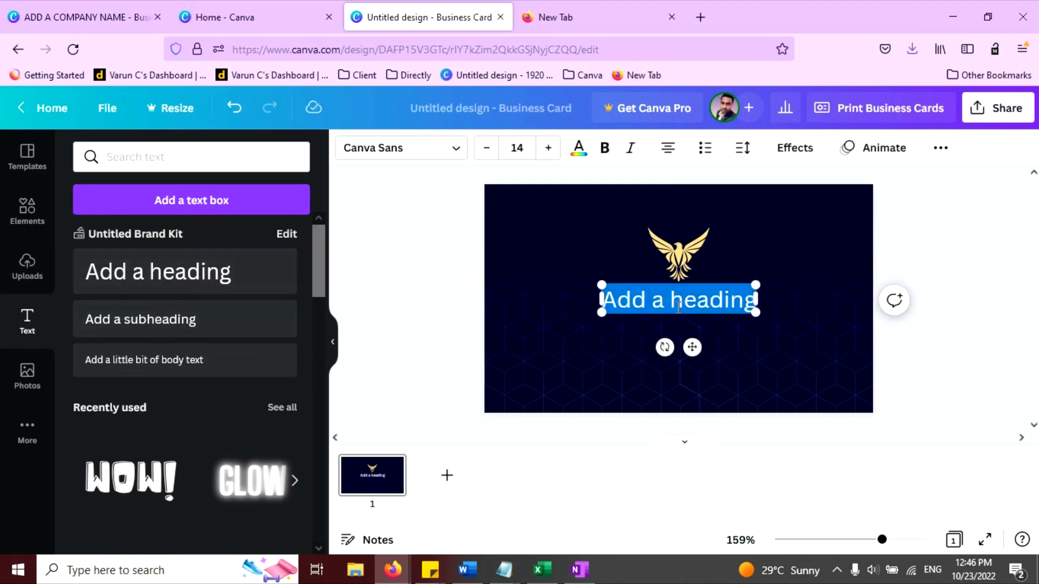
type("add")
key("BackSpace")
key("BackSpace")
key("BackSpace")
type("ADD A COMPANY")
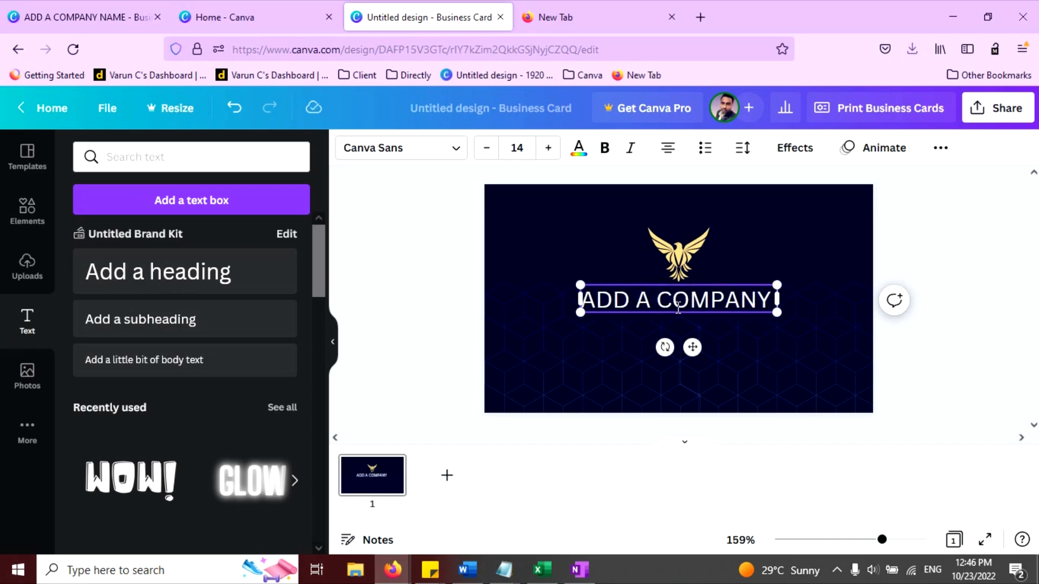
type(" NAME")
left_click(748, 262)
left_click_drag(722, 310, 729, 314)
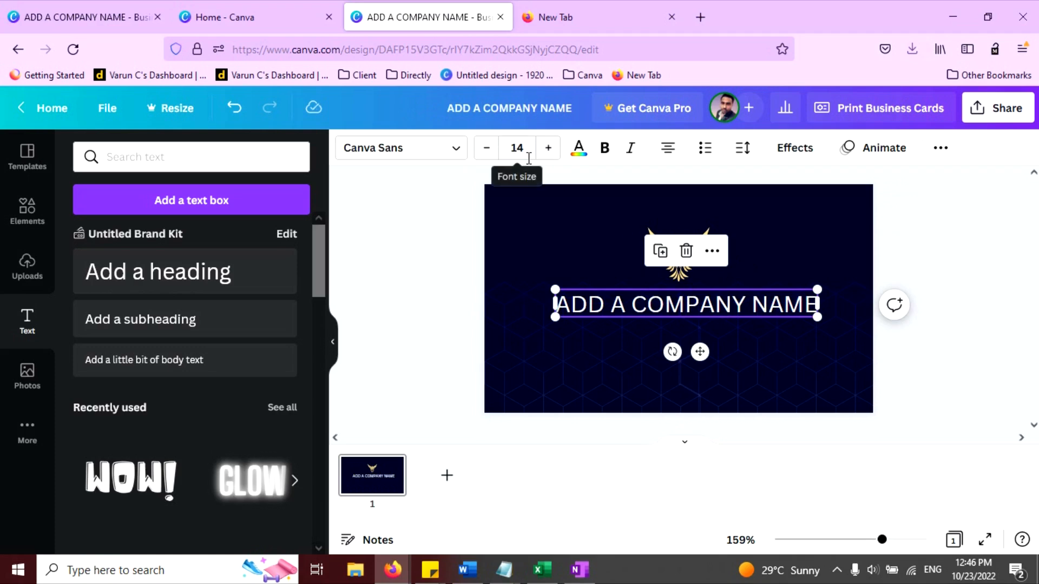
- Reduce the company name heading's font size to 10 and keep it placed beneath the logo
left_click(484, 149)
left_click(484, 148)
left_click(484, 149)
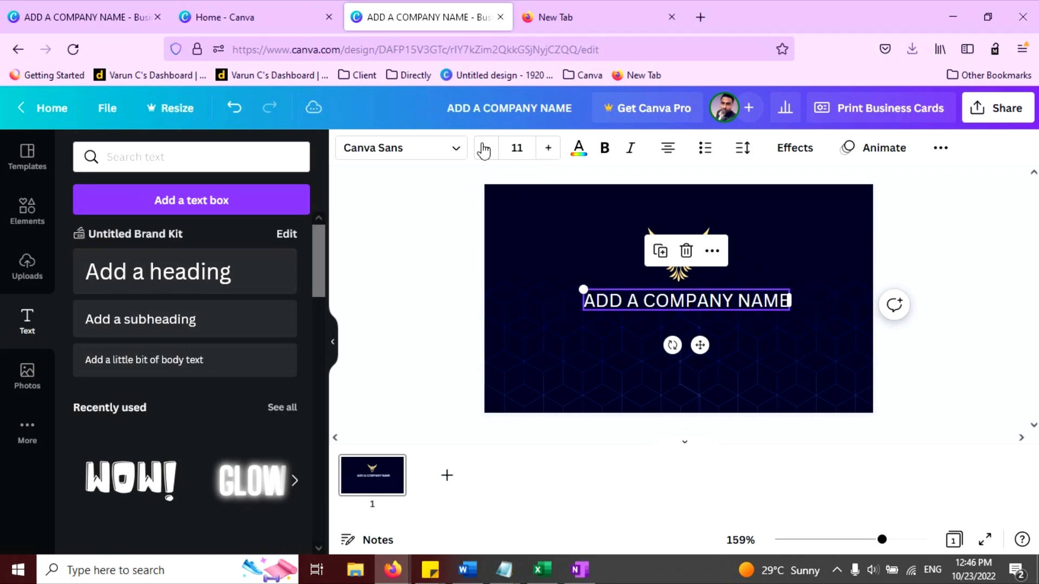
left_click(484, 149)
left_click_drag(677, 301, 680, 298)
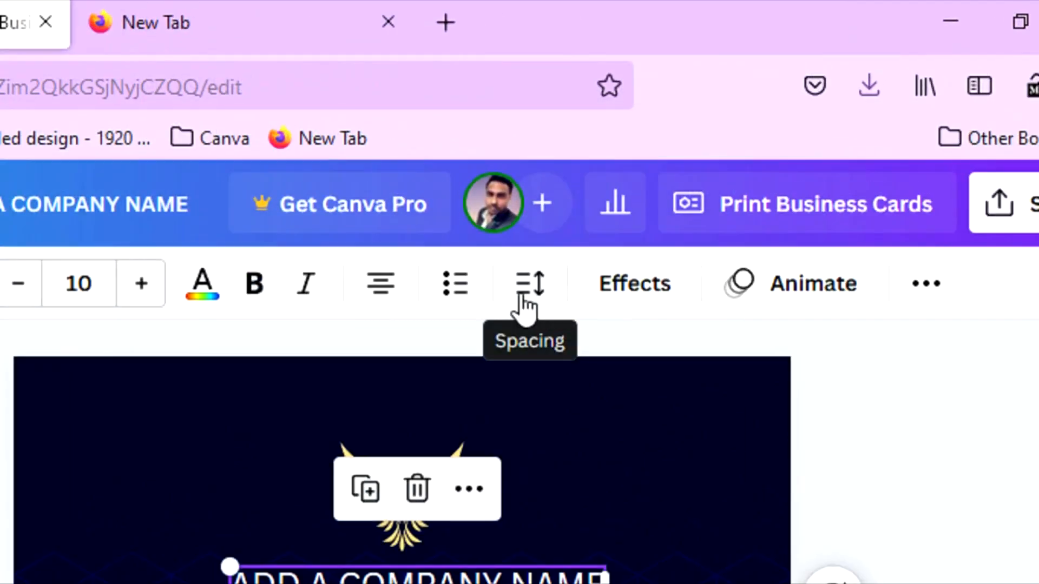
- Widen the letter spacing of the company name heading slightly
left_click(742, 149)
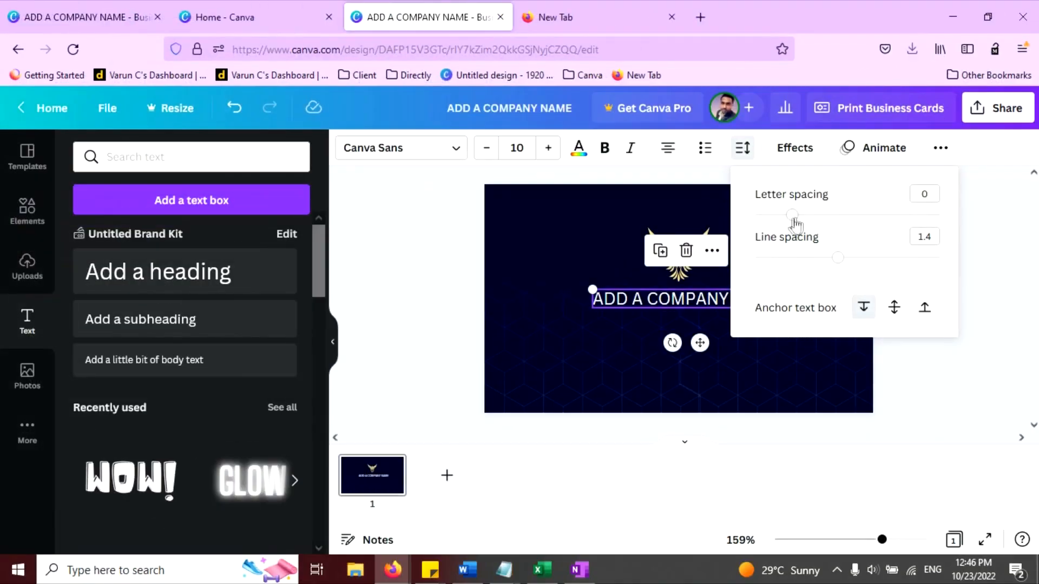
left_click_drag(792, 215, 813, 215)
left_click(576, 277)
left_click(659, 298)
left_click(607, 271)
left_click(630, 301)
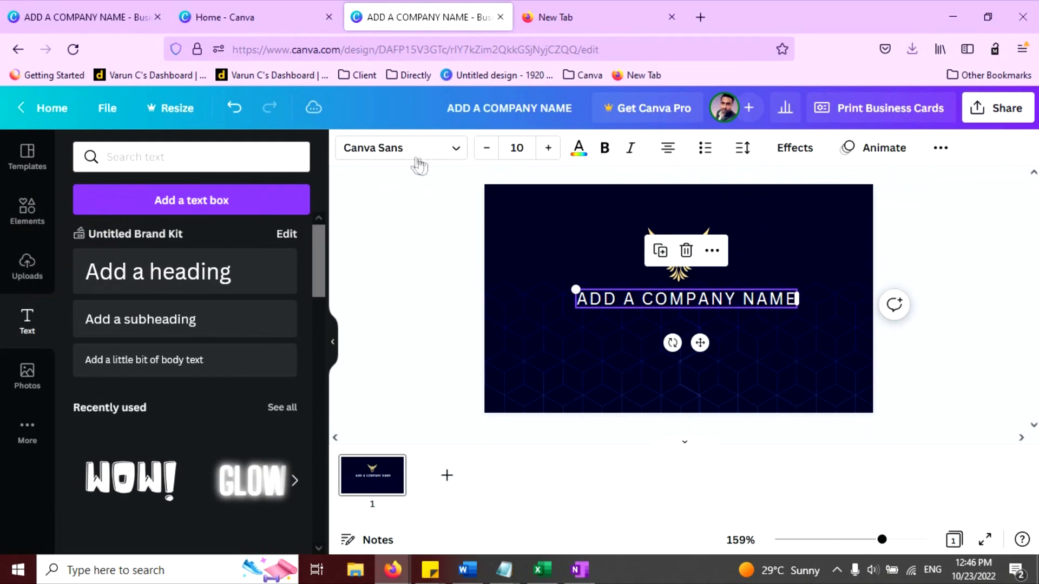
- Change the company name heading's font to Cormorant Garamond Me from the recently used fonts
left_click(423, 149)
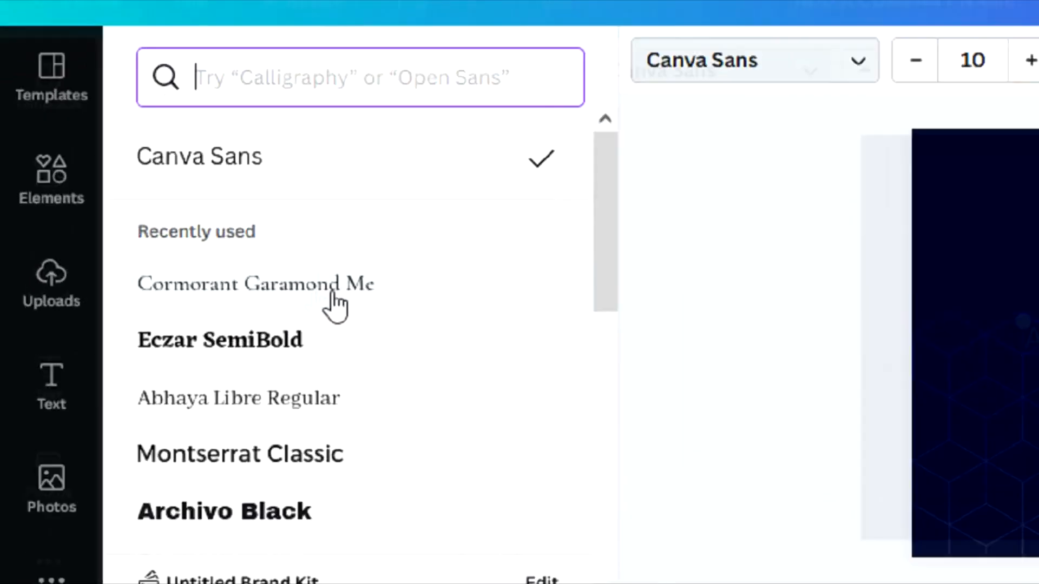
left_click(171, 271)
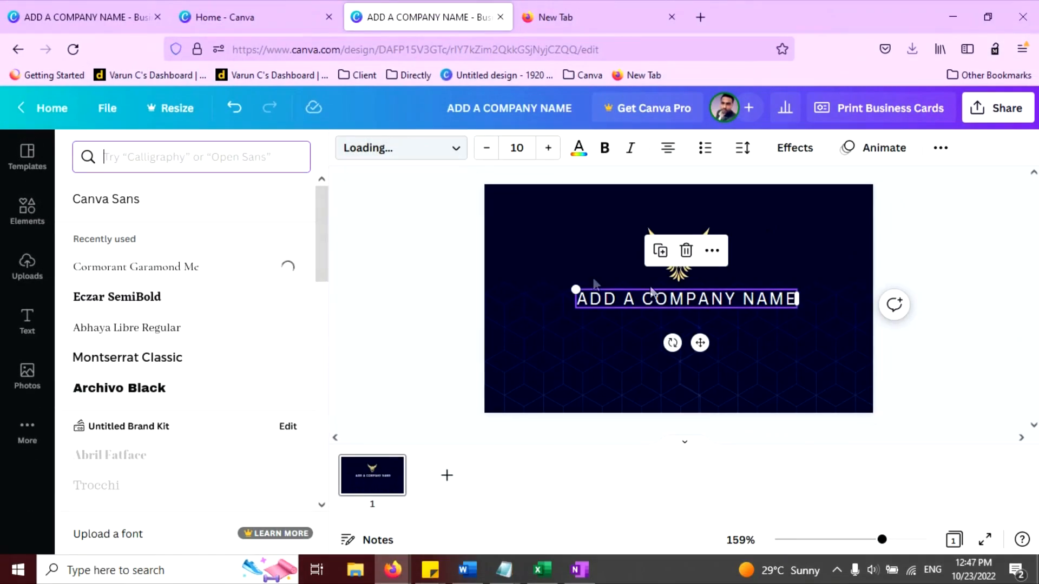
left_click(491, 224)
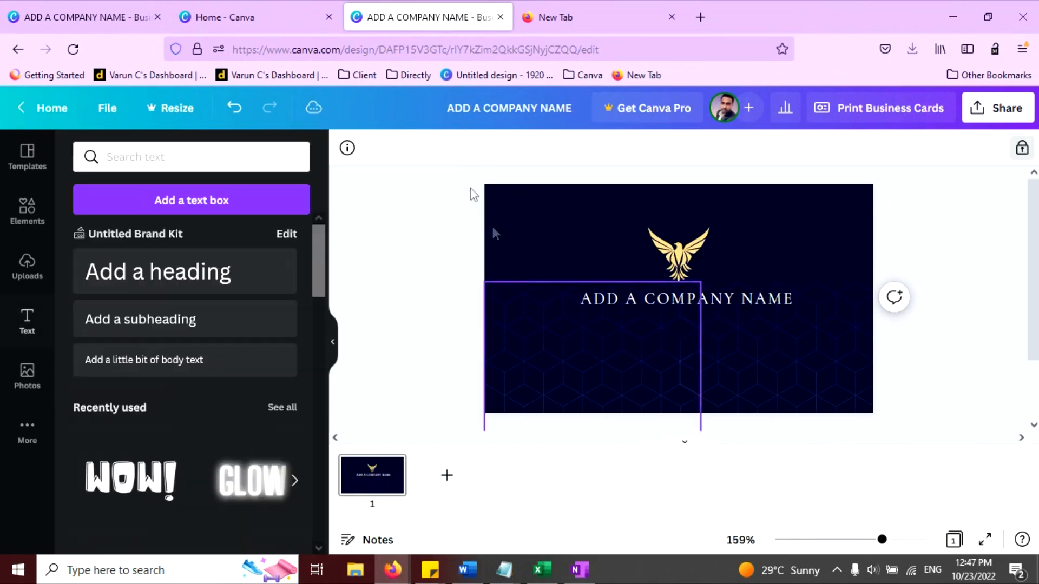
- Add a body text line reading "YOUR TAGLINE HERE" and place it directly below the company name
left_click(243, 360)
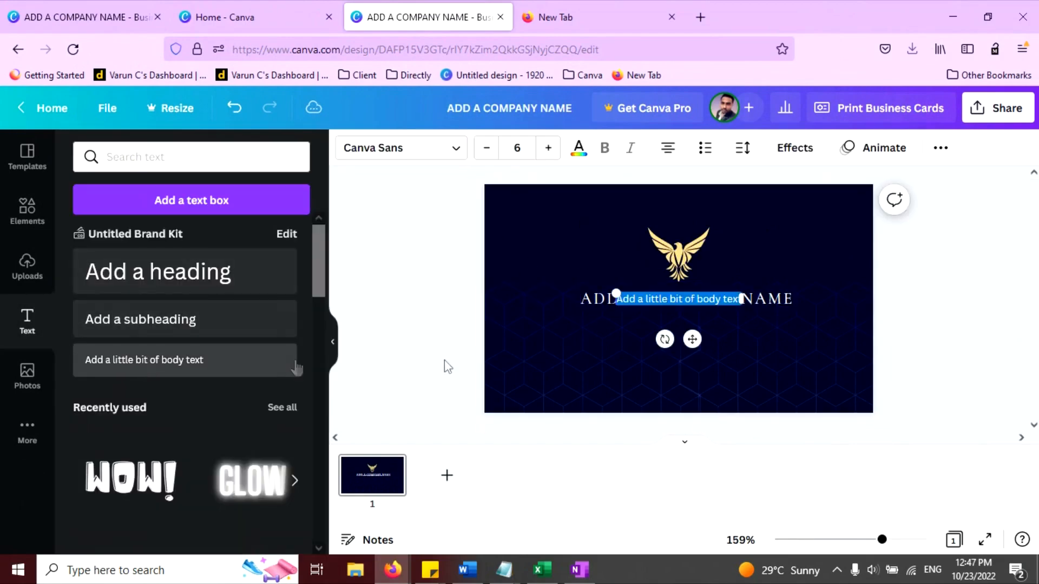
left_click_drag(692, 339, 691, 363)
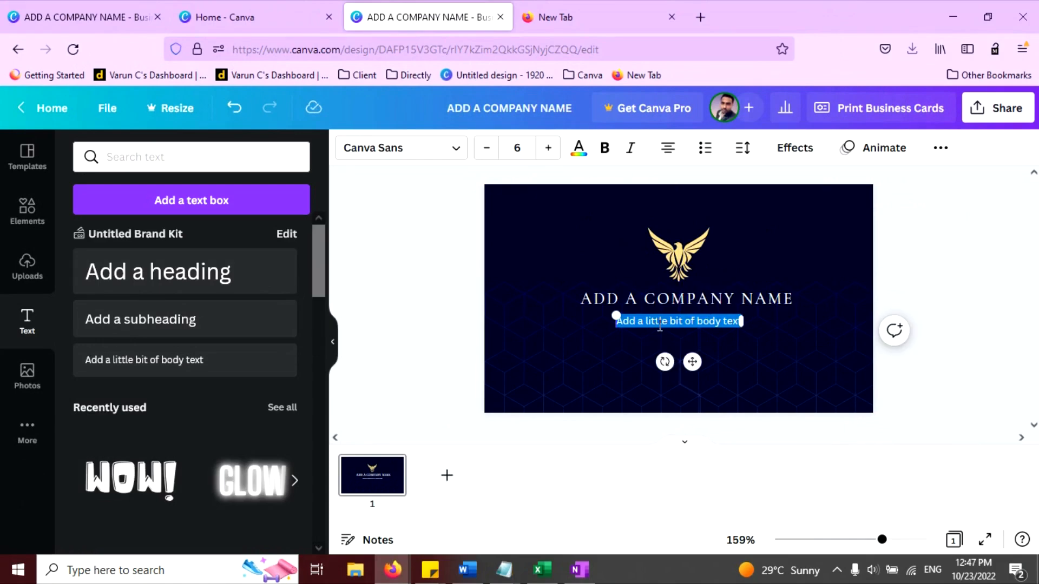
type("YOUR")
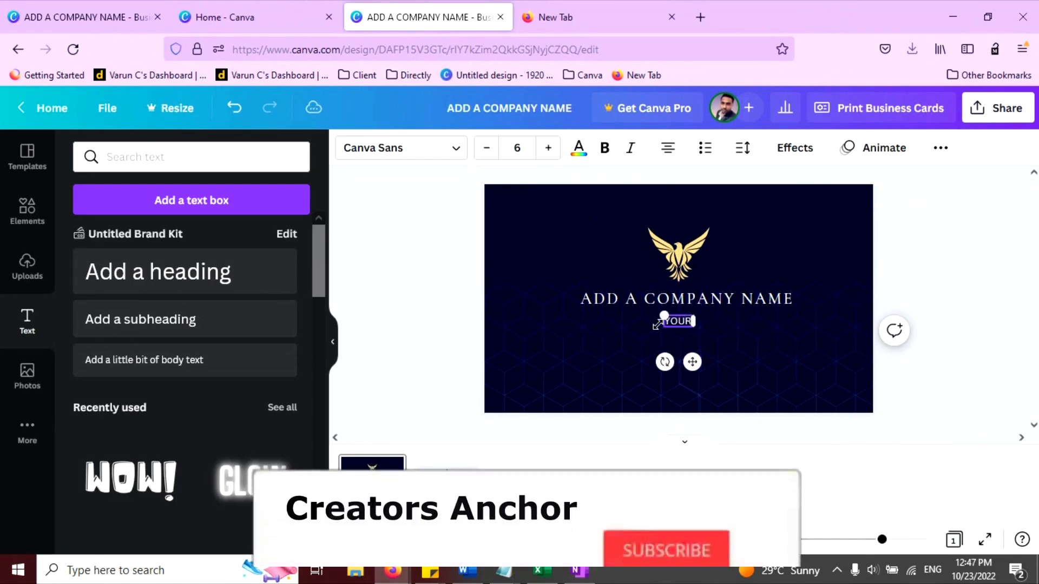
type(" TAGLINE HERE")
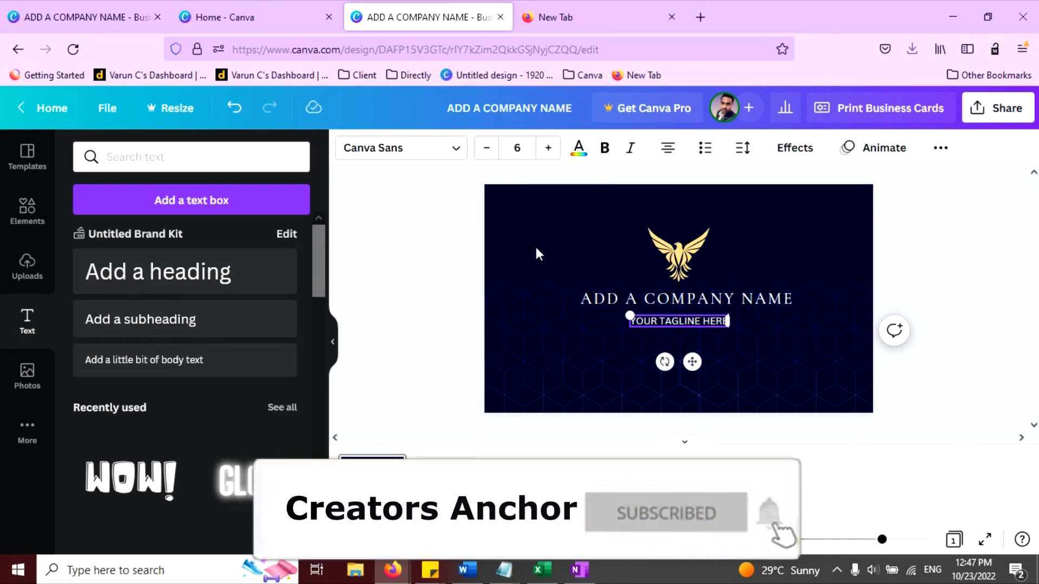
left_click(536, 248)
left_click(699, 304)
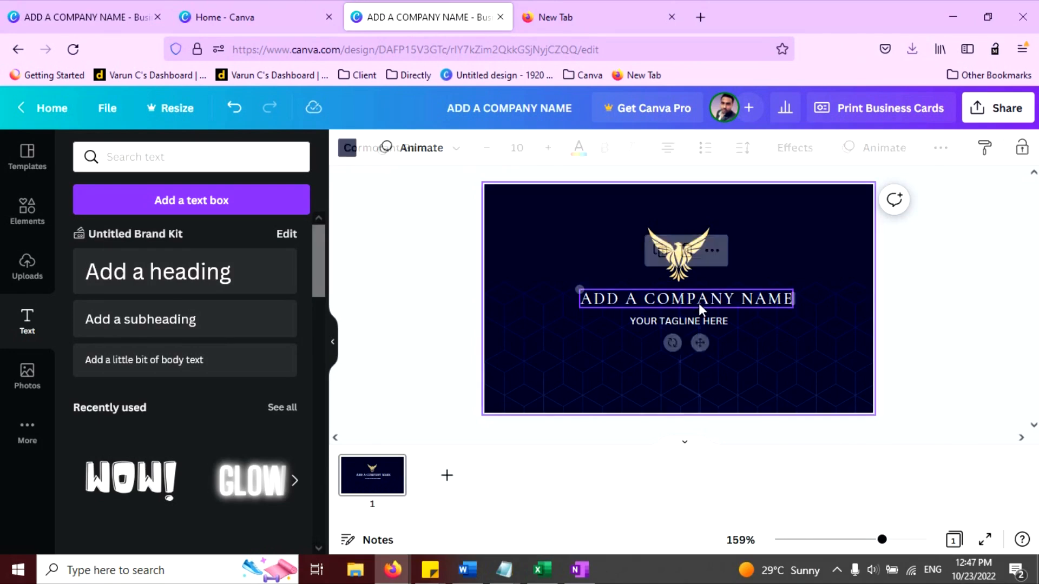
left_click(576, 149)
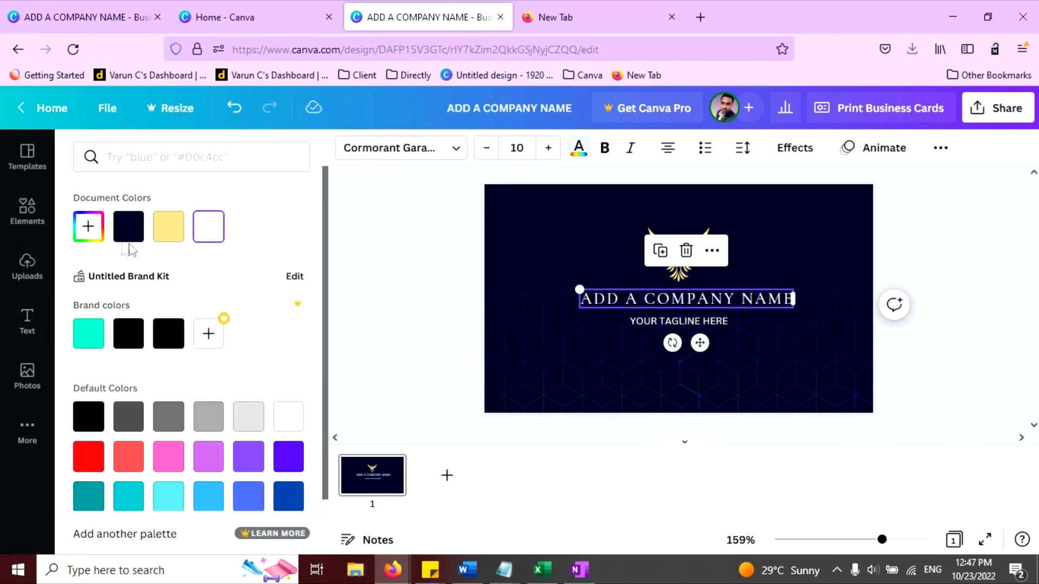
left_click(96, 235)
left_click(709, 217)
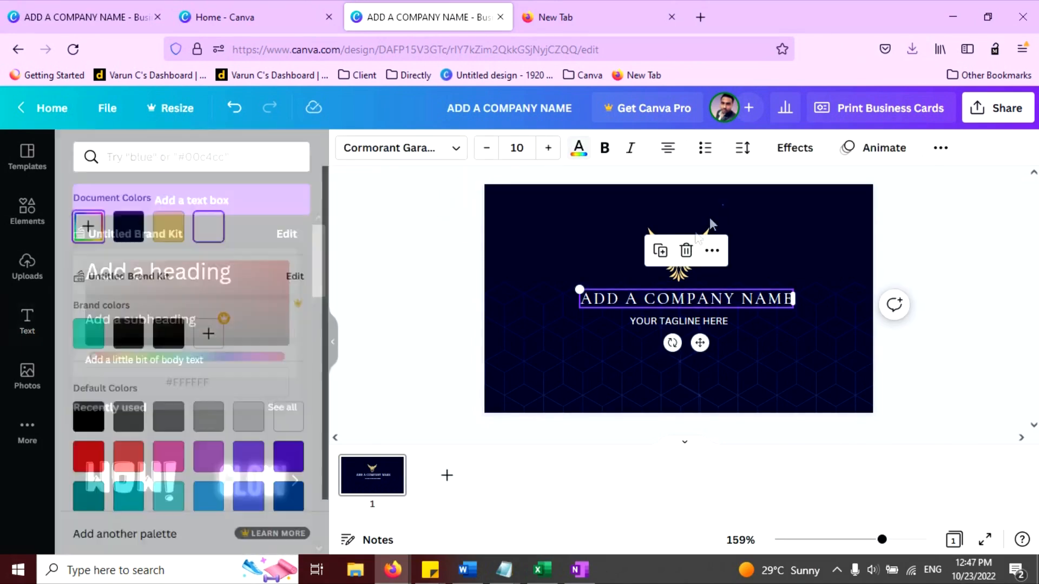
- Copy the gold hex colour code #F9DA87 from the bird logo's fill colour
left_click(676, 254)
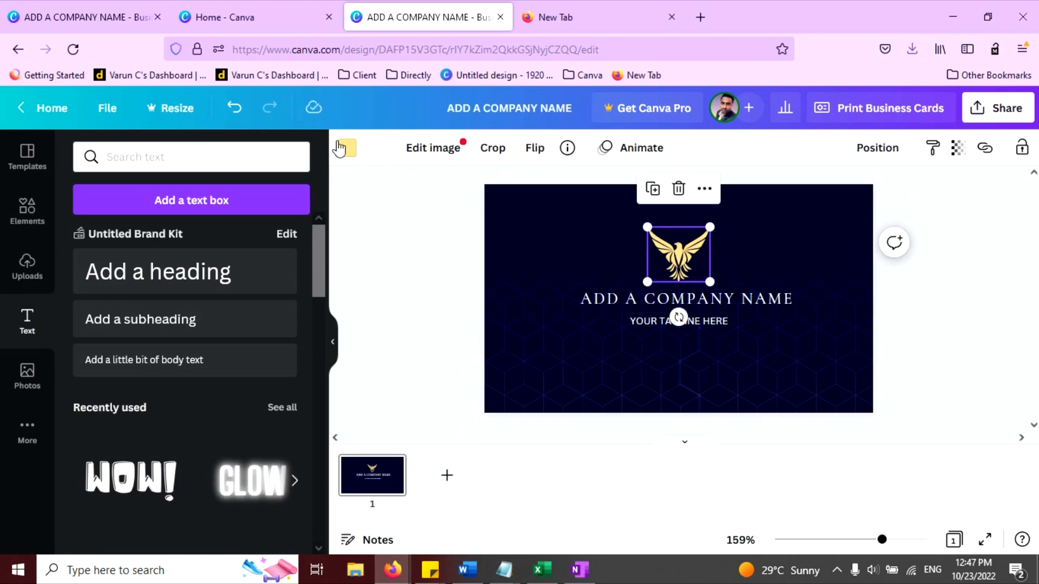
left_click(345, 148)
left_click(88, 226)
key("ctrl+c")
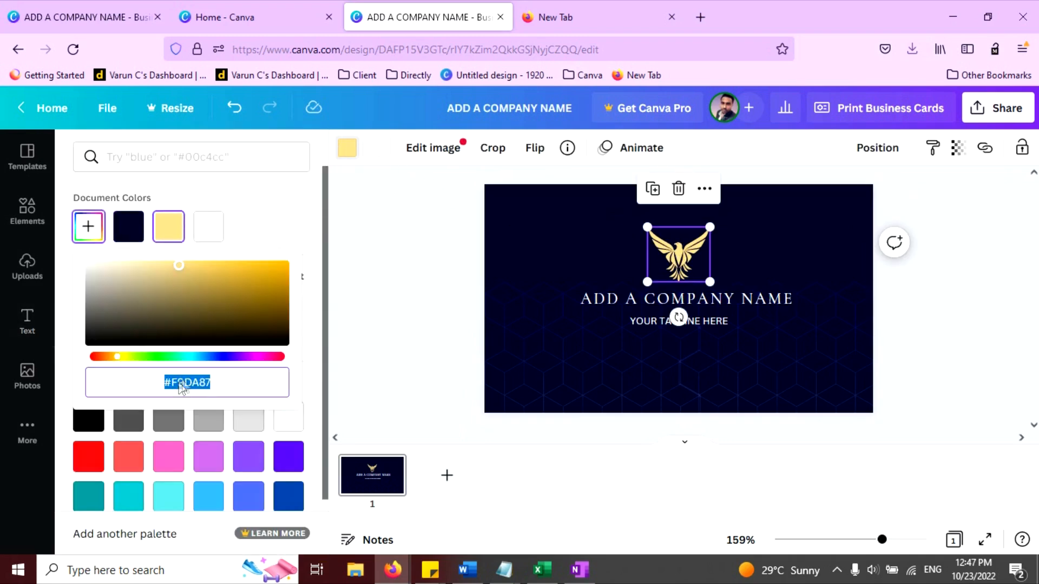
right_click(182, 385)
left_click(232, 196)
- Recolour the company name heading with the copied gold #F9DA87
left_click(600, 299)
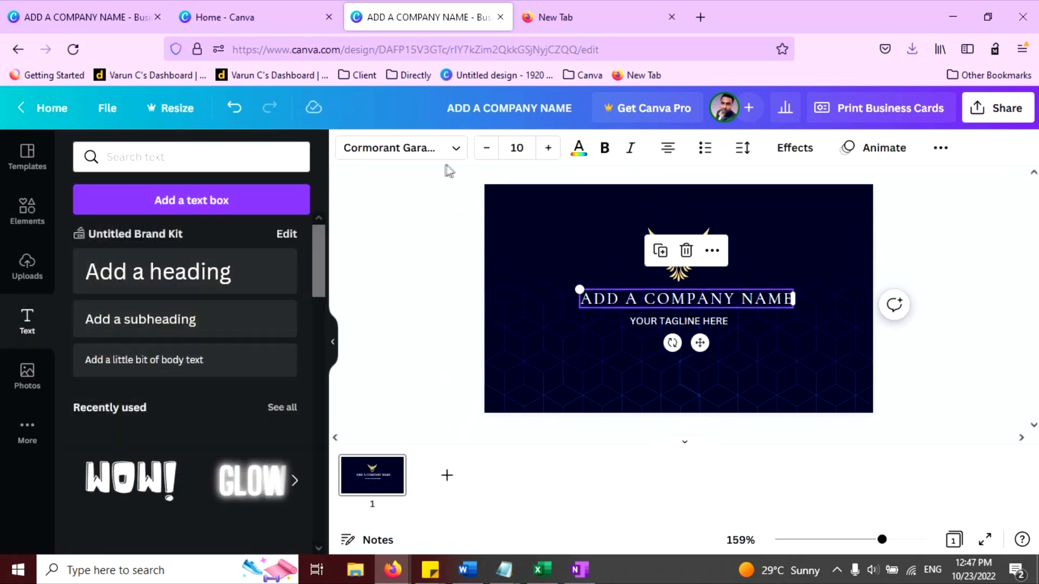
left_click(576, 147)
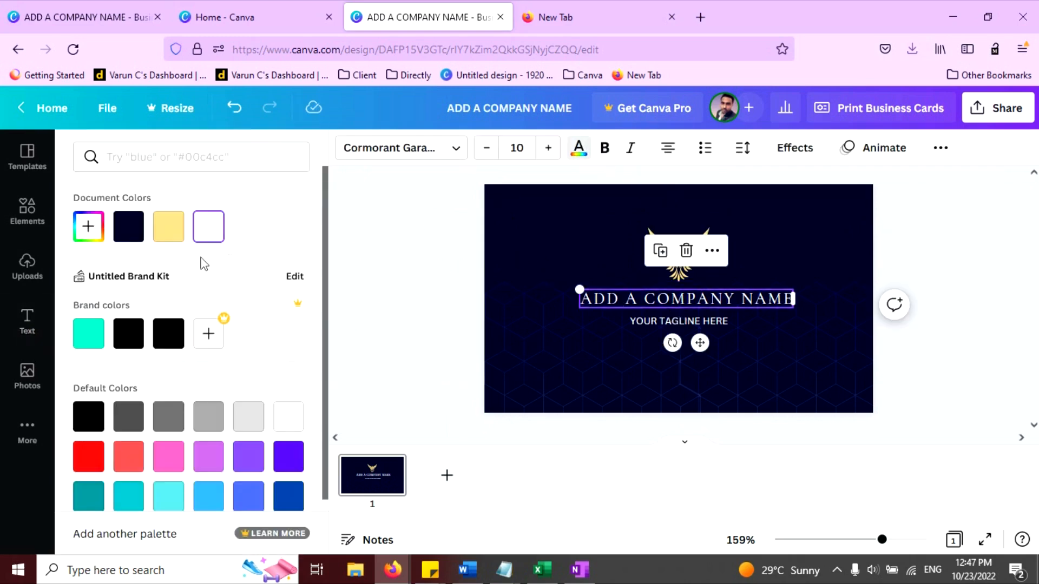
left_click(102, 238)
key("ctrl+v")
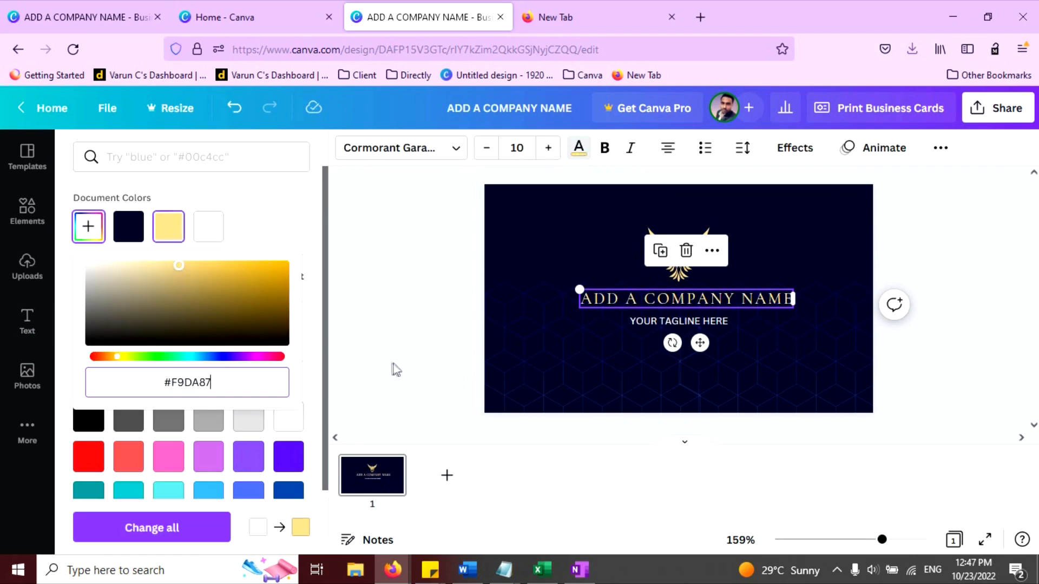
key("Escape")
- Recolour the "YOUR TAGLINE HERE" text with the same copied gold colour code
left_click(653, 323)
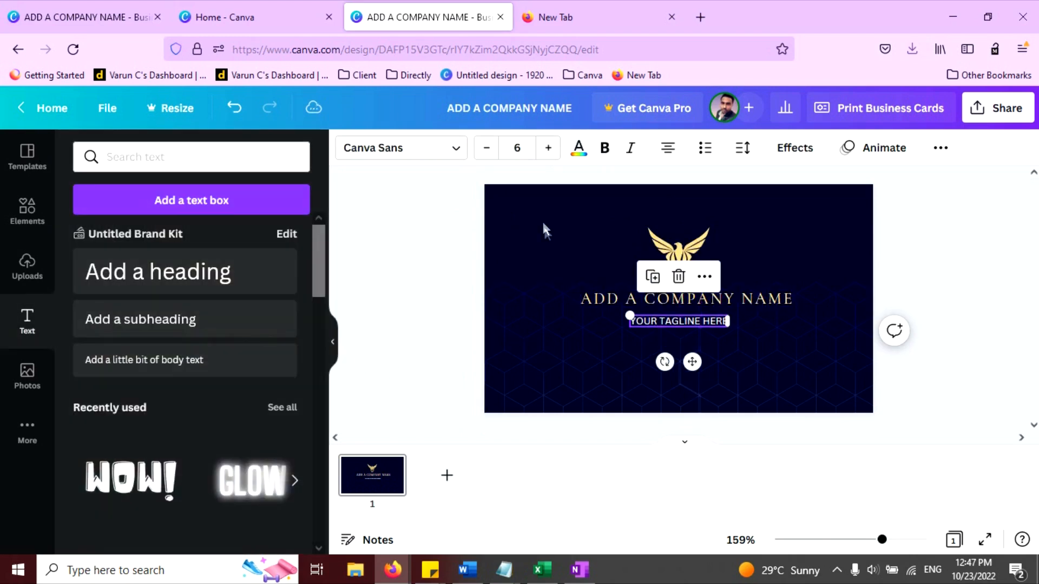
left_click(579, 149)
left_click(88, 226)
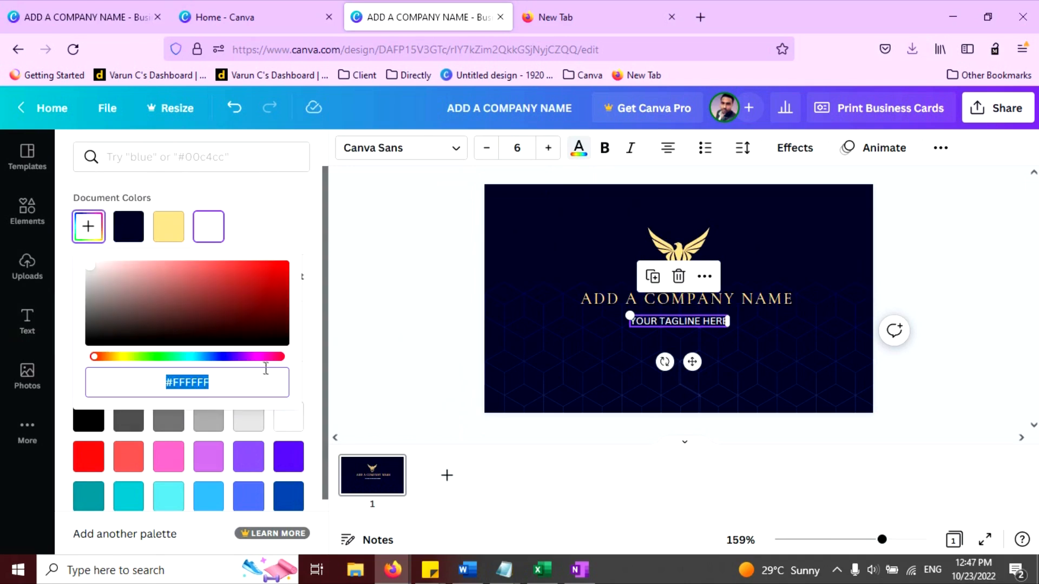
key("ctrl+v")
key("Escape")
left_click(974, 232)
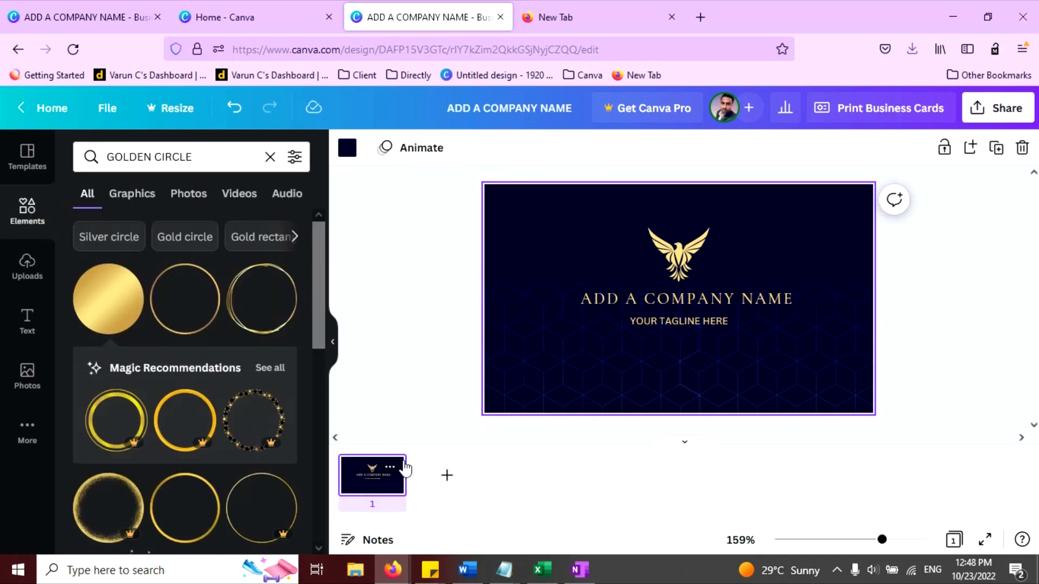
- Duplicate the card page and delete the bird logo, company name and tagline from the copy
left_click(389, 466)
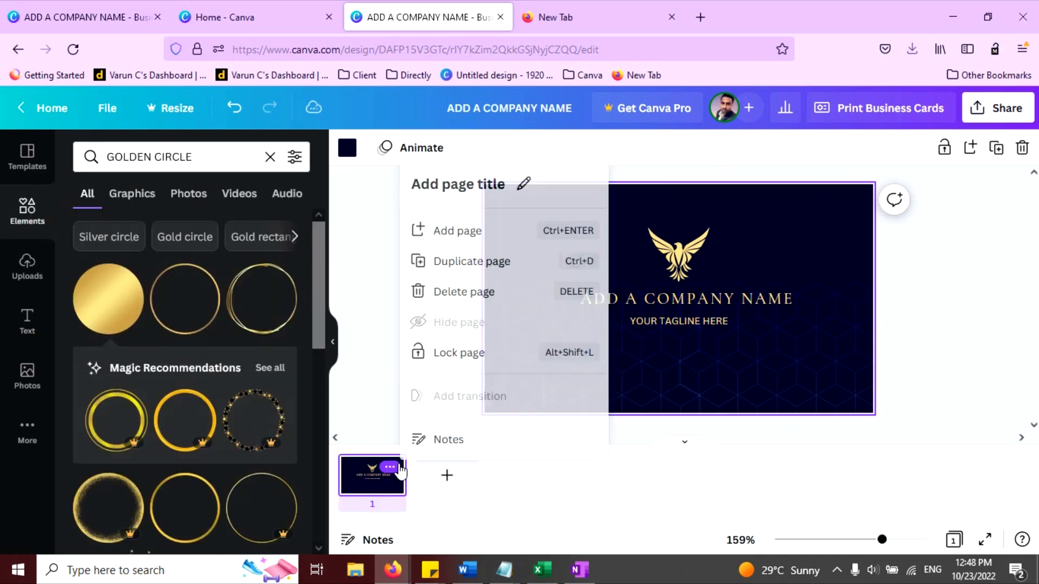
left_click(471, 261)
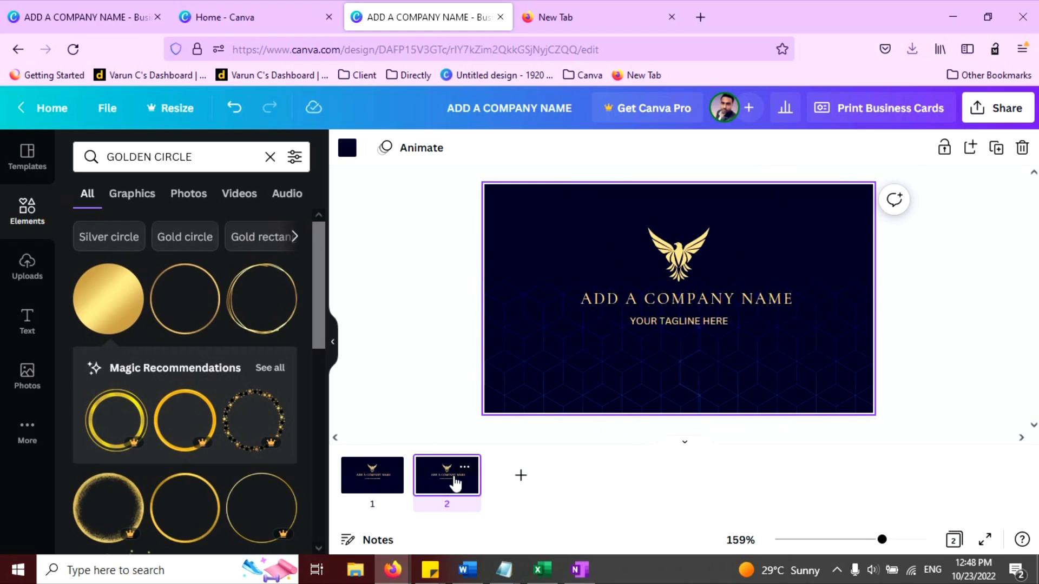
left_click(685, 270)
key("Delete")
left_click(688, 284)
key("Delete")
left_click(683, 319)
key("Delete")
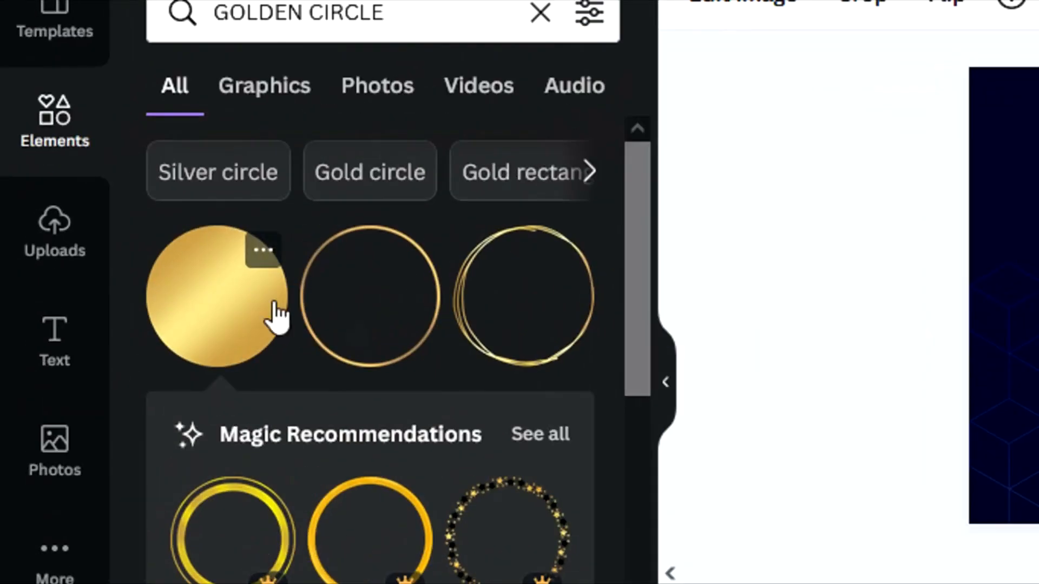
- Add the solid golden circle graphic to page 2, enlarged and running off the card's right edge
left_click(136, 308)
left_click_drag(670, 299, 850, 266)
left_click_drag(753, 363, 799, 355)
left_click(389, 285)
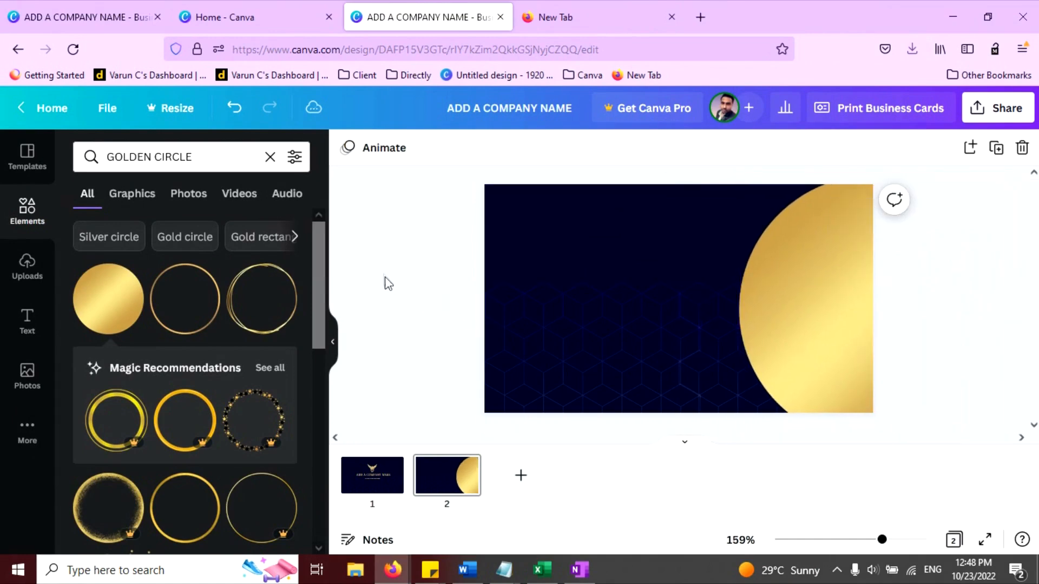
left_click(800, 298)
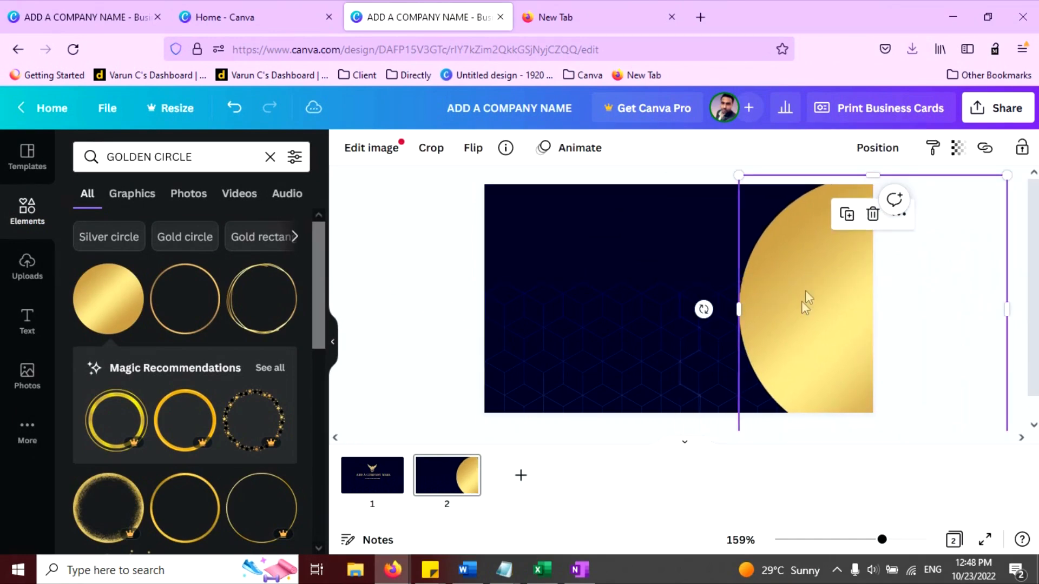
left_click(486, 276)
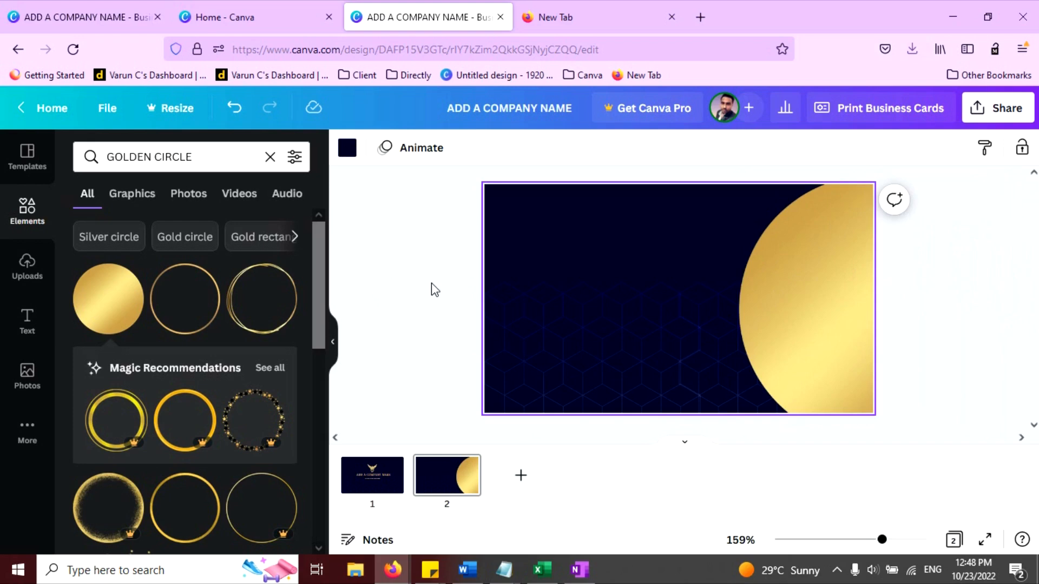
- Add a heading reading "YOUR NAME" on page 2 and place it on the card's left side above the middle
left_click(23, 274)
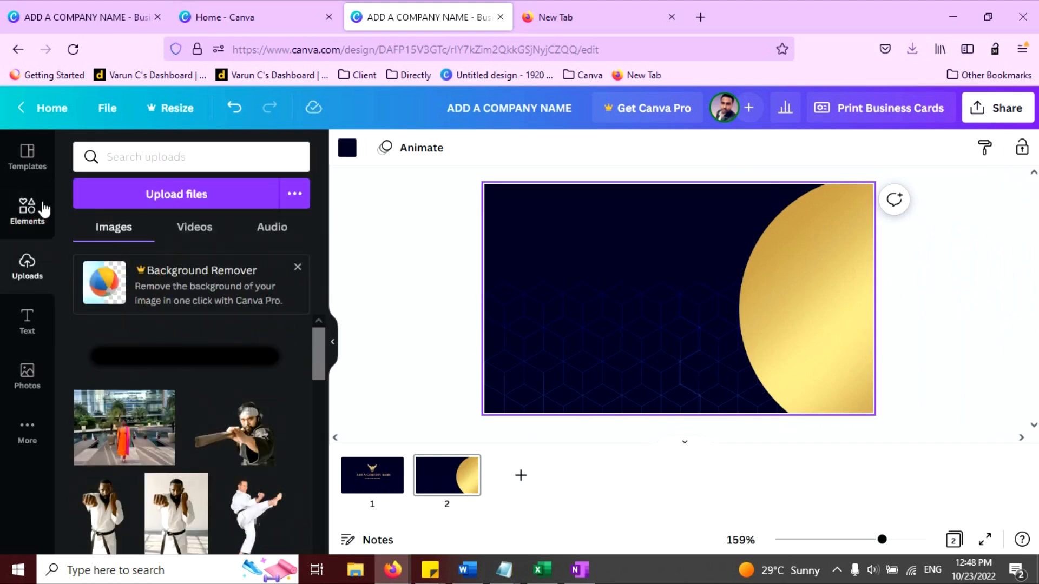
left_click(26, 324)
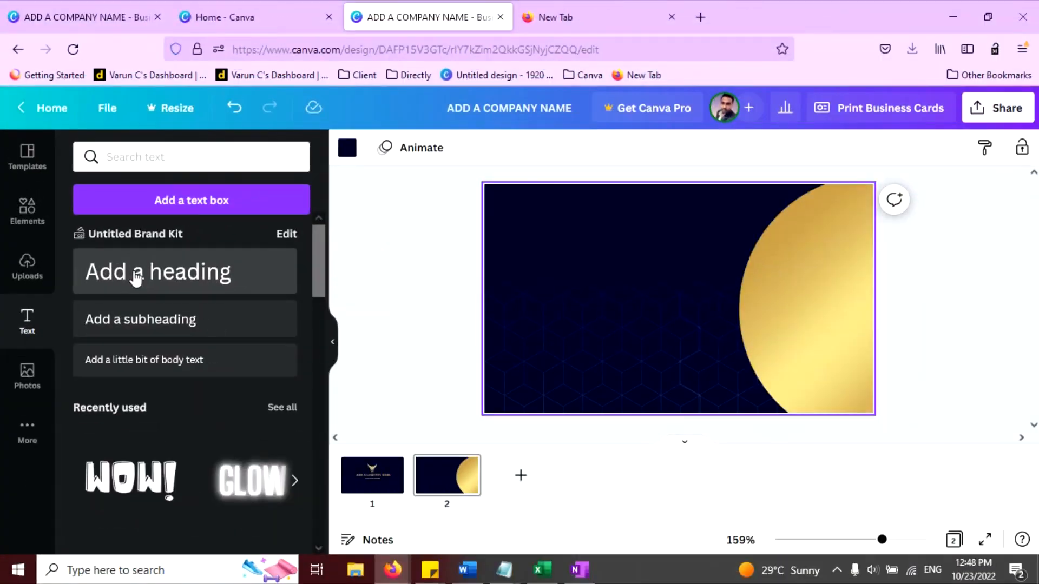
left_click(132, 273)
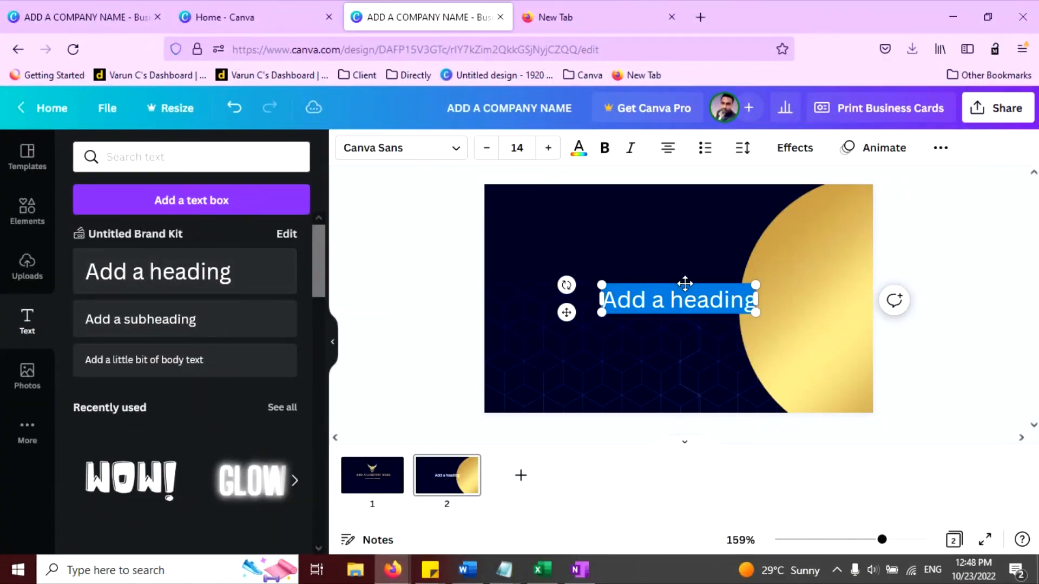
type("YOU")
key("BackSpace")
type("UR NAME")
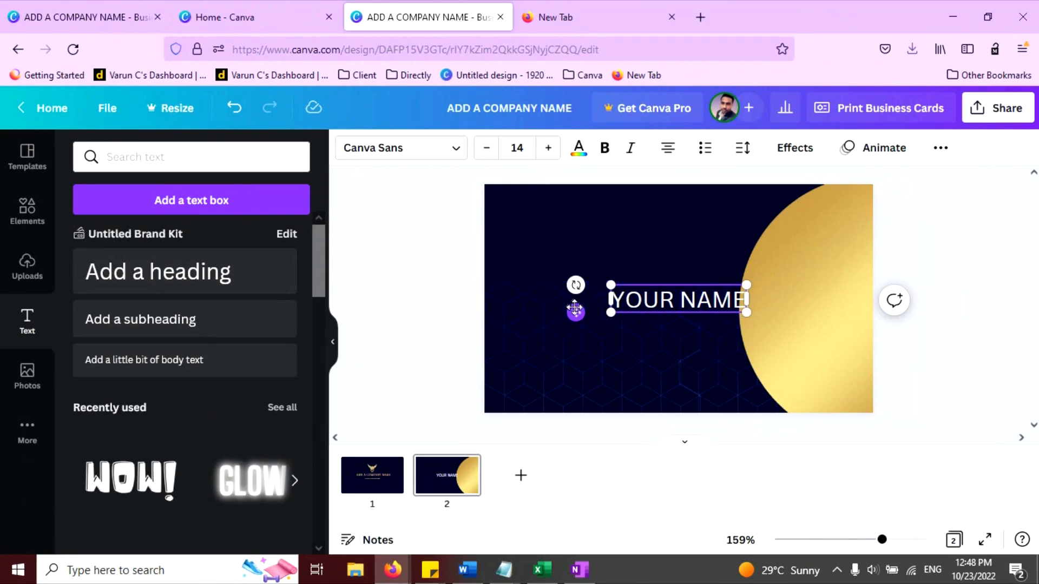
left_click_drag(576, 312, 463, 270)
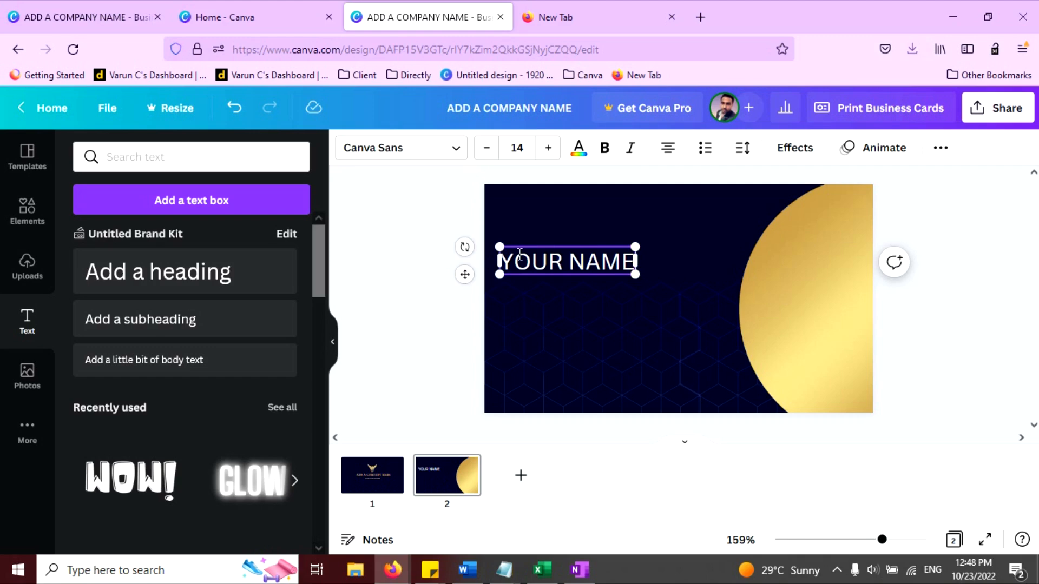
- Set the "YOUR NAME" heading's font to Cormorant Garamond Me and its letter spacing to 110
left_click(382, 155)
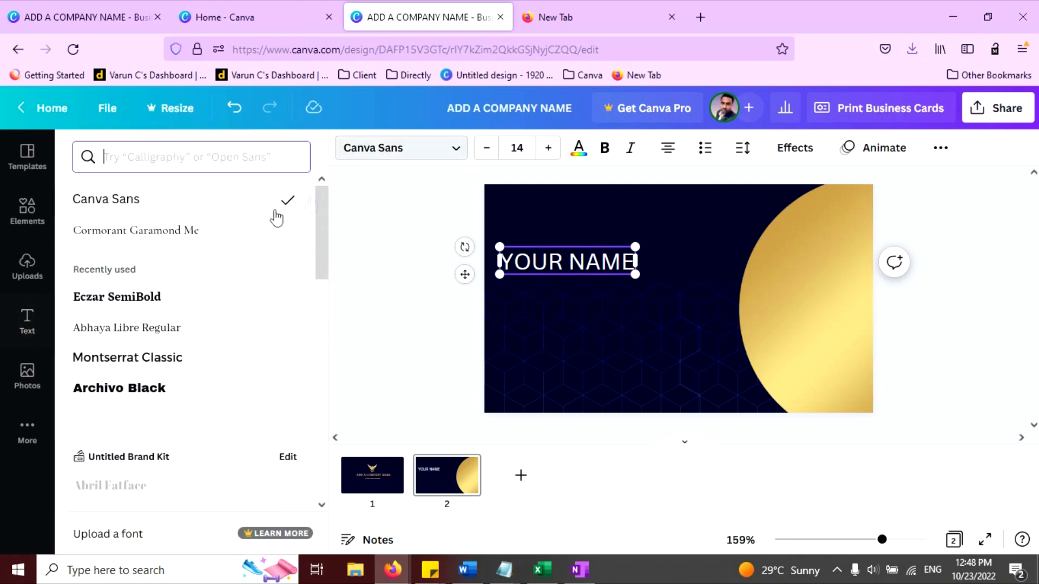
left_click(140, 233)
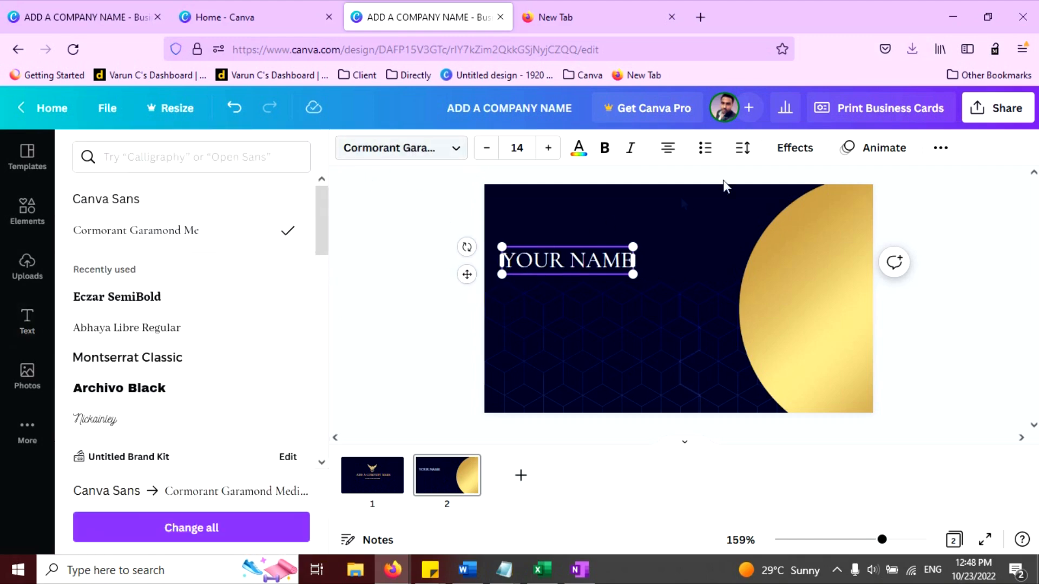
left_click(742, 149)
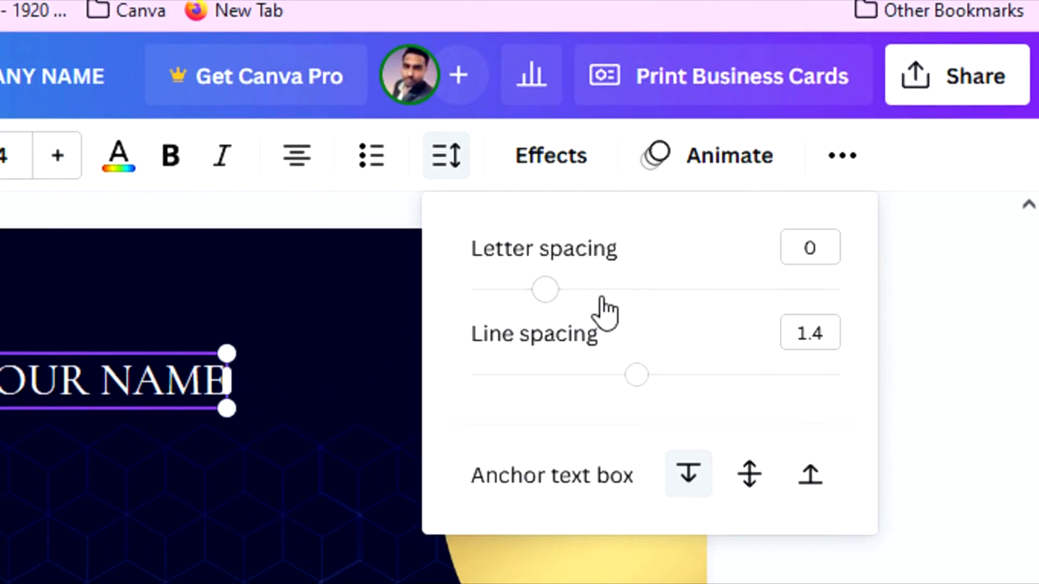
left_click_drag(546, 290, 568, 290)
left_click_drag(686, 293, 661, 291)
left_click_drag(588, 291, 586, 291)
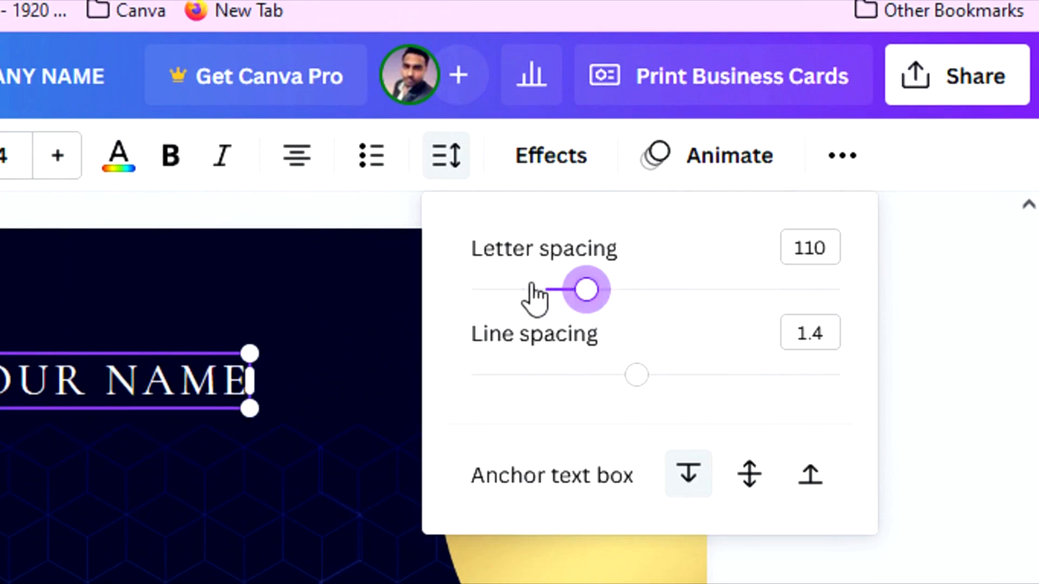
left_click(111, 396)
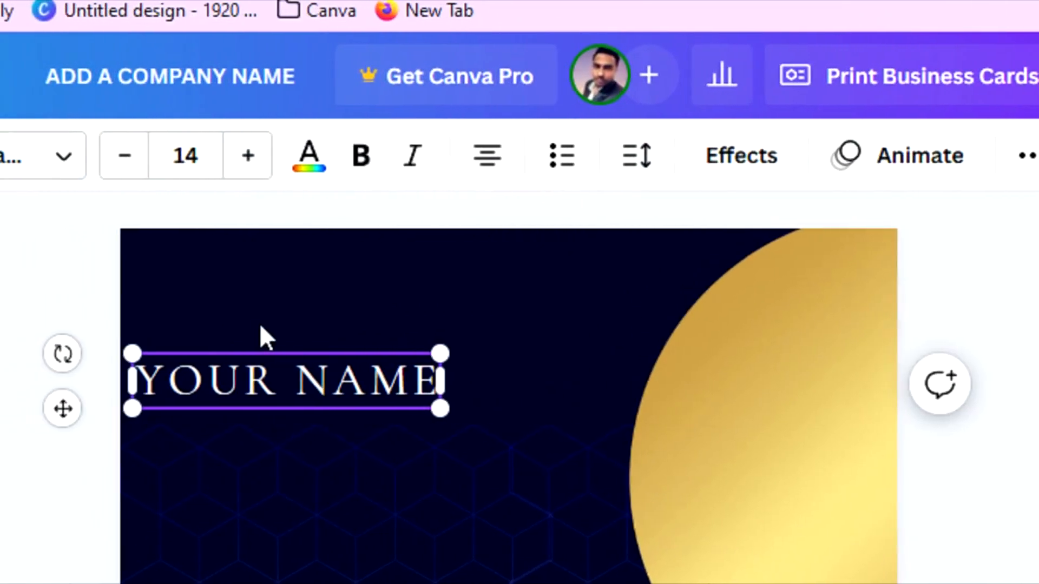
- Shift the "YOUR NAME" heading slightly inward from the card's left edge and a little higher
left_click(256, 362)
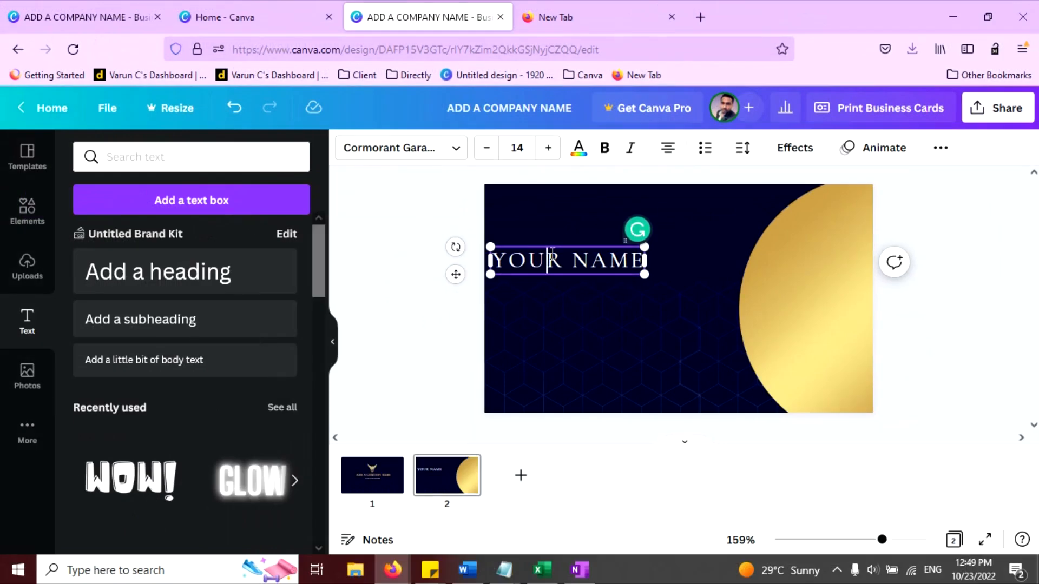
left_click(589, 221)
left_click(576, 261)
left_click_drag(576, 261, 578, 257)
left_click(443, 264)
left_click(534, 259)
left_click(462, 272)
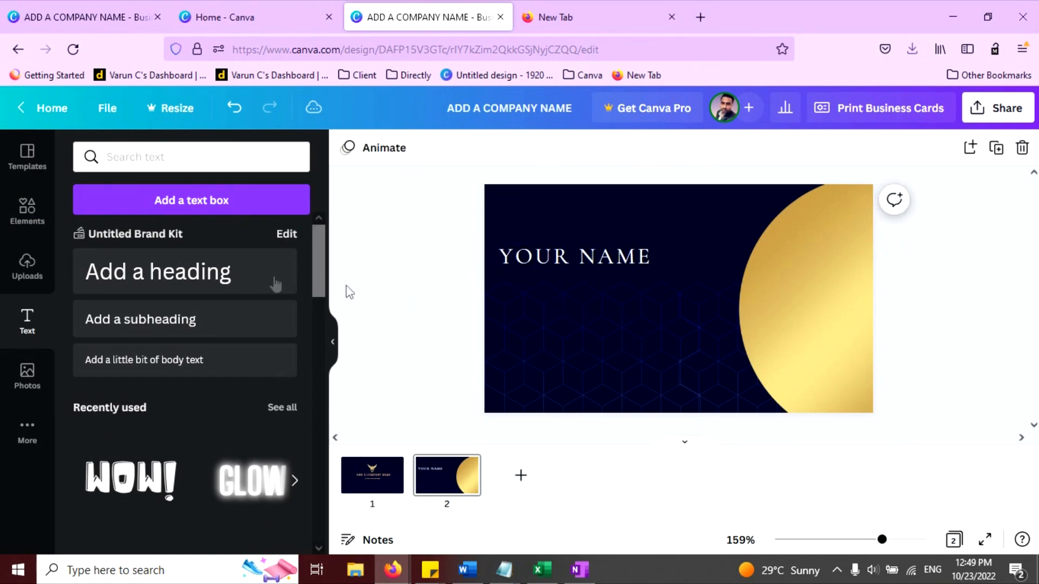
- Add a subheading reading "ADD A SUBHEADING" and place it directly beneath the "YOUR NAME" heading
left_click(190, 320)
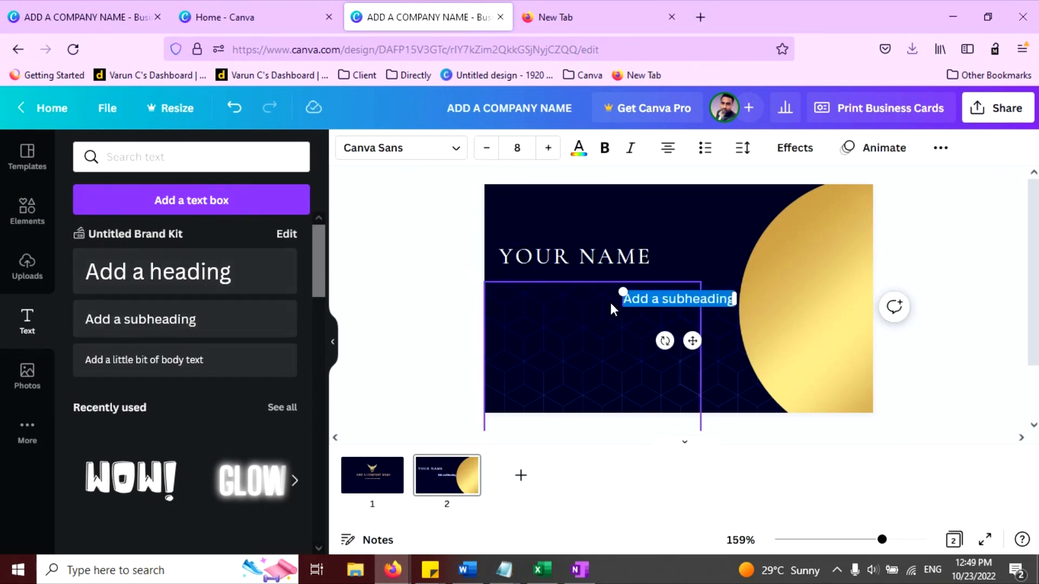
type("A")
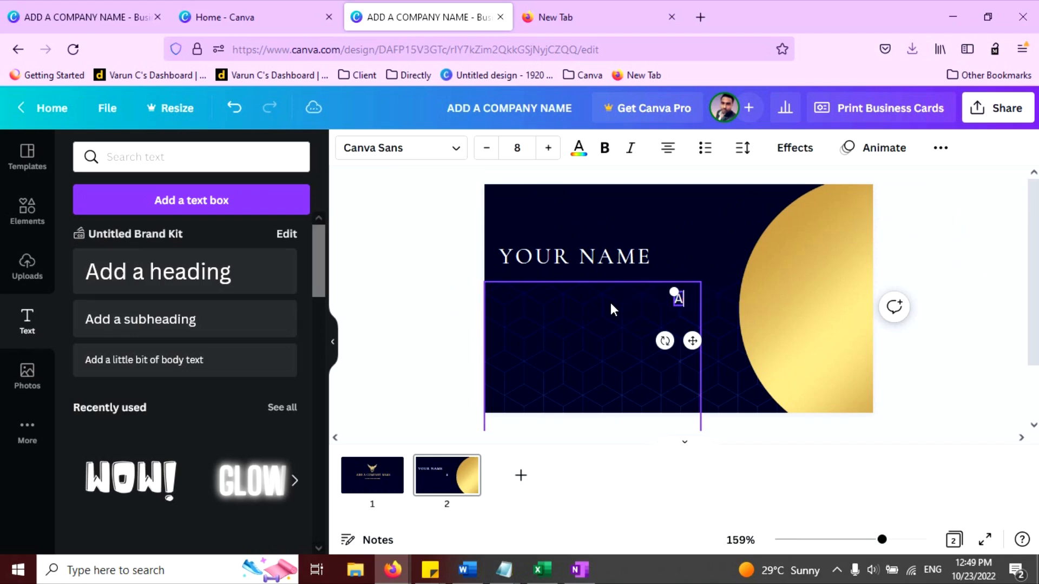
type("DD A SUB")
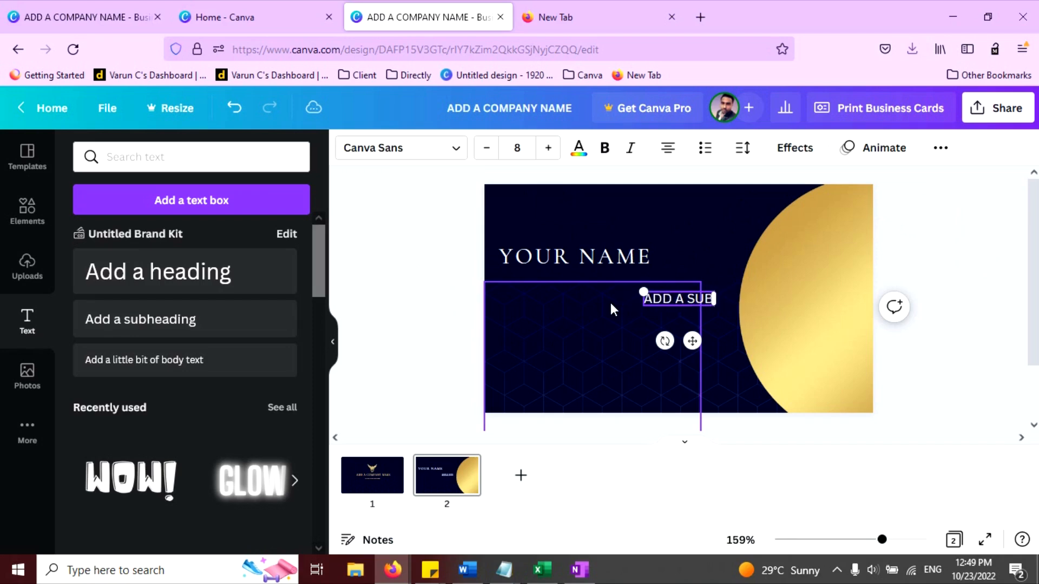
type("HEADING")
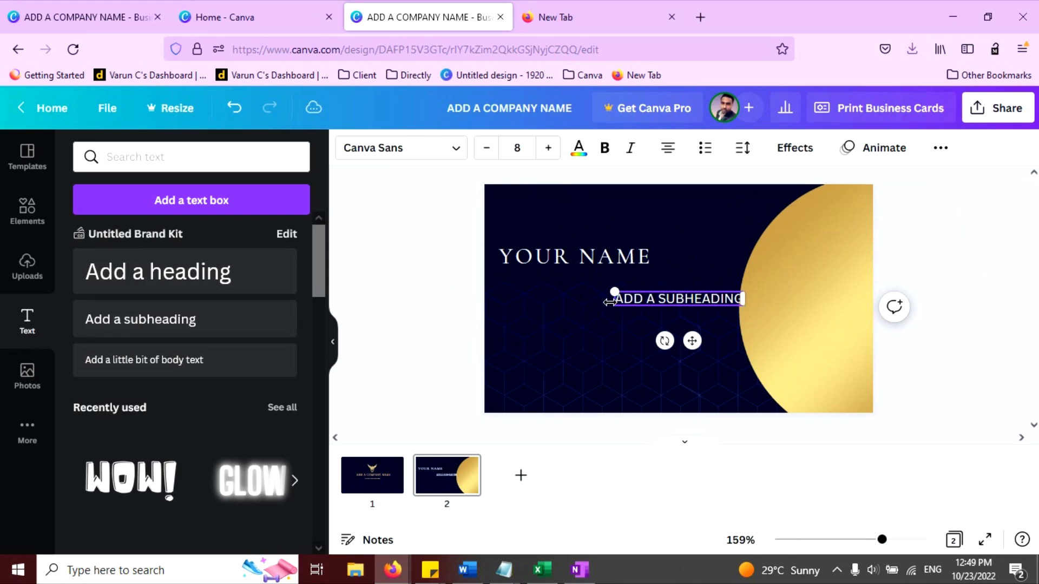
left_click_drag(692, 341, 584, 327)
left_click(417, 307)
- Nudge the "YOUR NAME" heading and the subheading to the right so their left edges roughly line up
left_click(596, 281)
left_click_drag(584, 264, 595, 264)
left_click(574, 281)
left_click(401, 294)
left_click(544, 255)
left_click(439, 296)
left_click(545, 282)
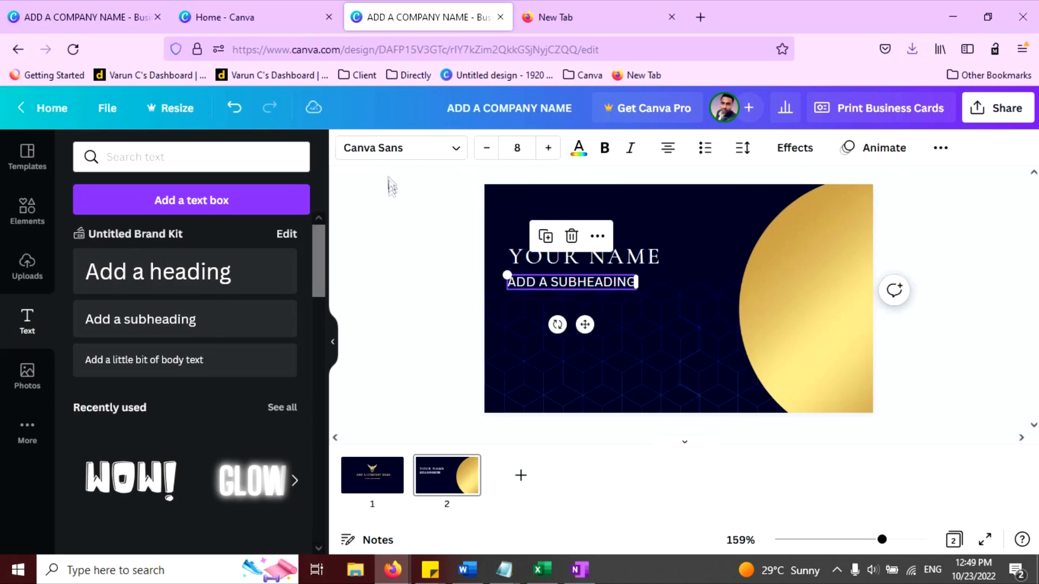
left_click(373, 268)
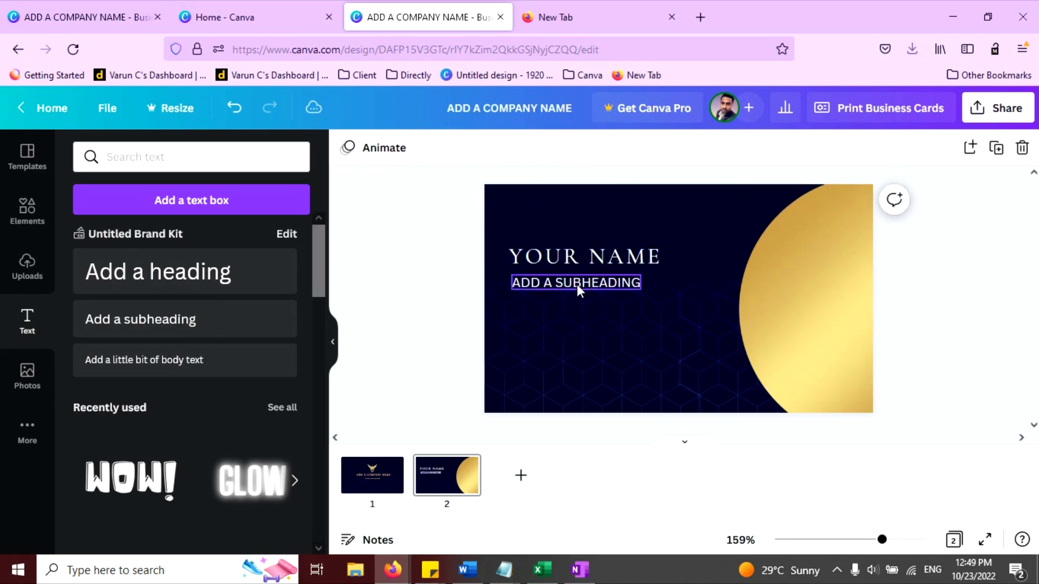
- Nudge the subheading slightly left so its left edge lines up with the "YOUR NAME" heading
left_click(540, 286)
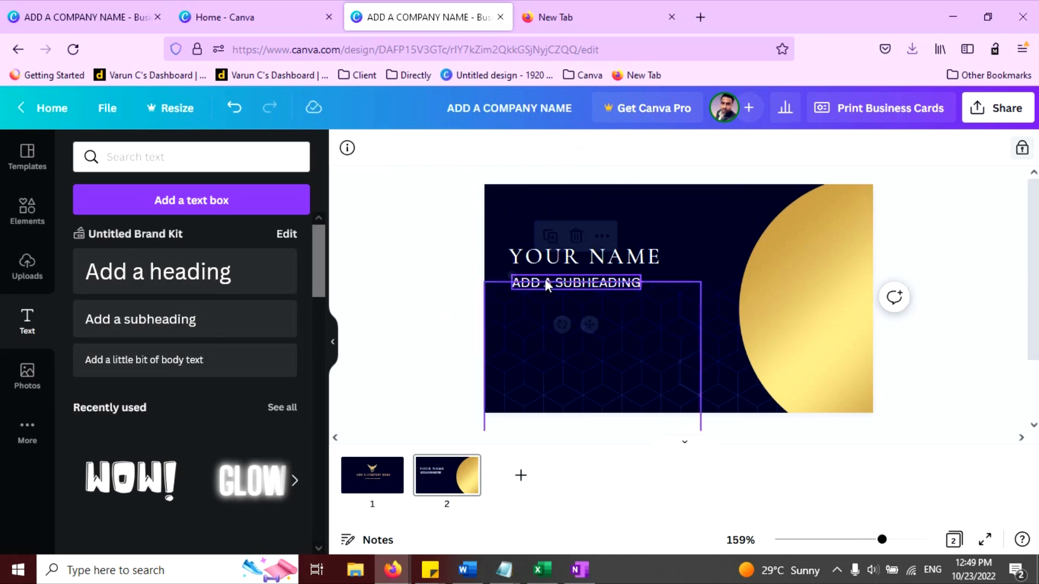
left_click(395, 290)
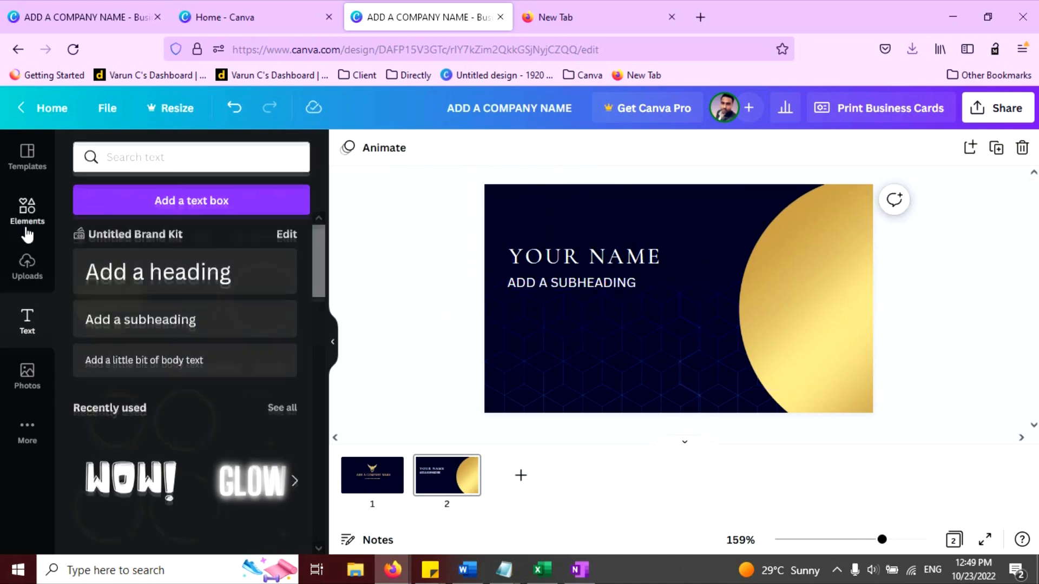
- Search the elements for TELEPHONE and add the plain handset graphic without a circle to page 2
left_click(22, 216)
left_click_drag(190, 158, 98, 158)
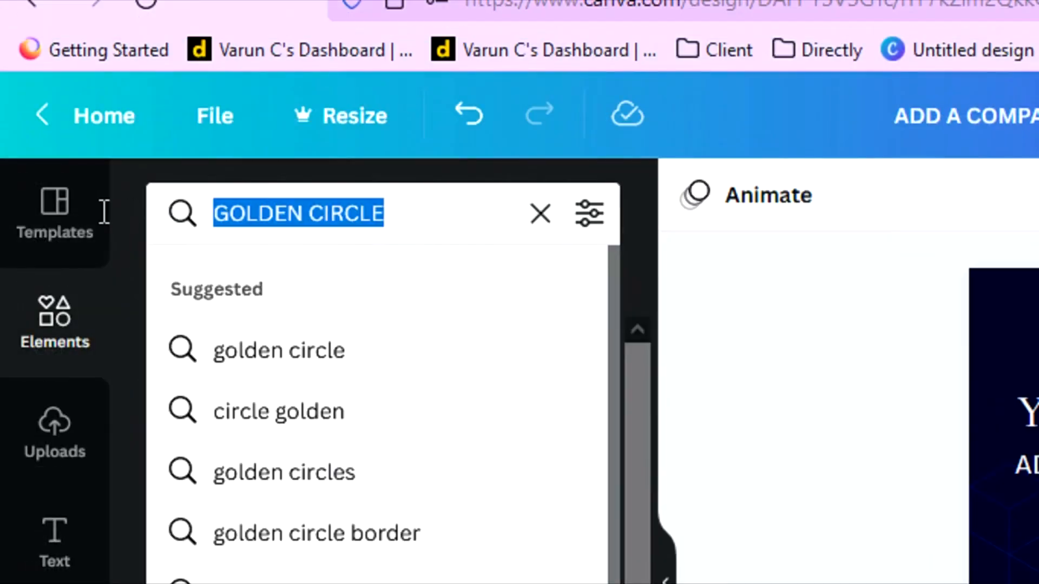
type("TELE")
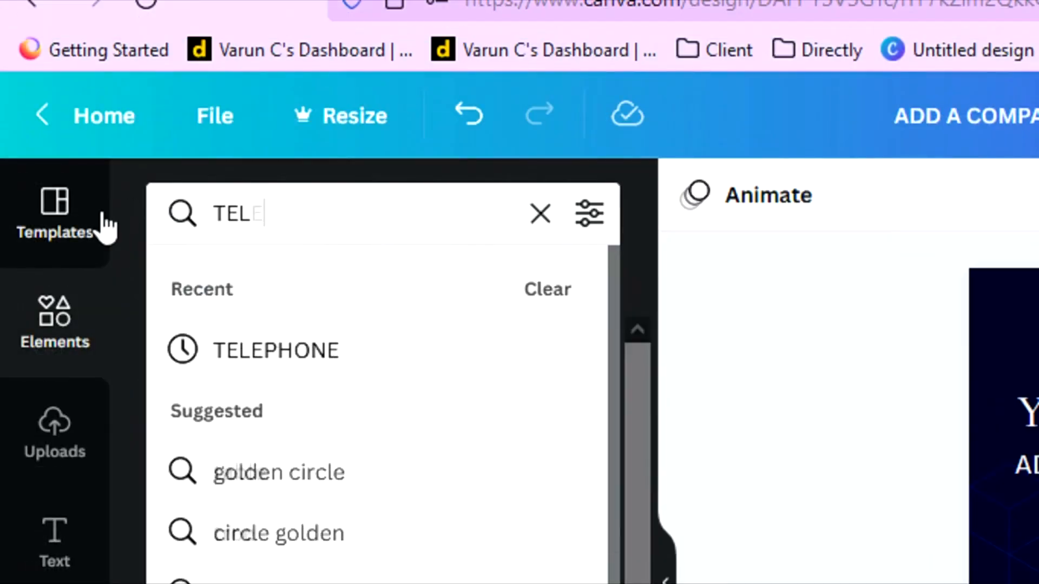
type("PHONE")
key("Return")
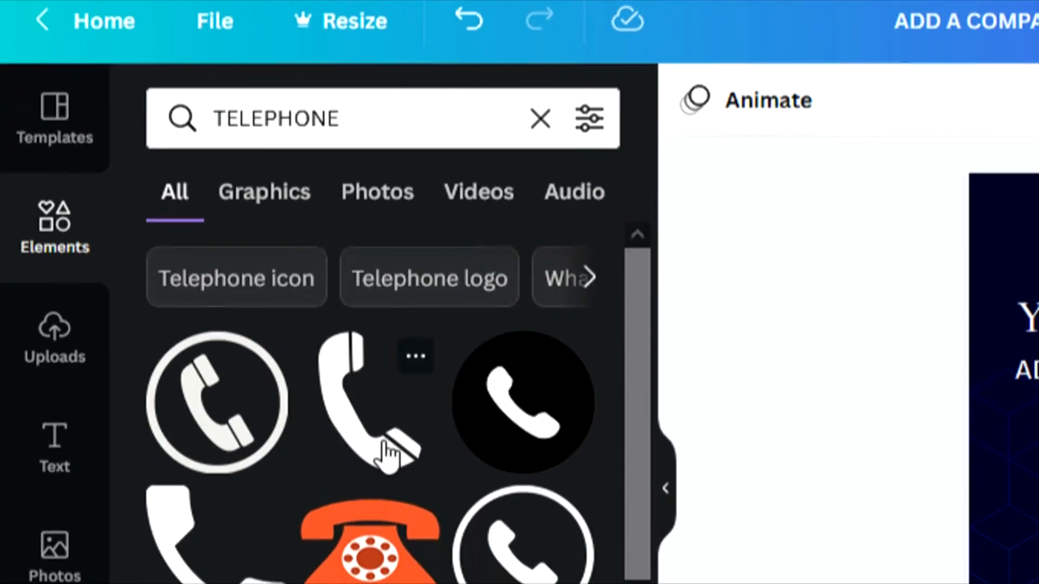
left_click(387, 454)
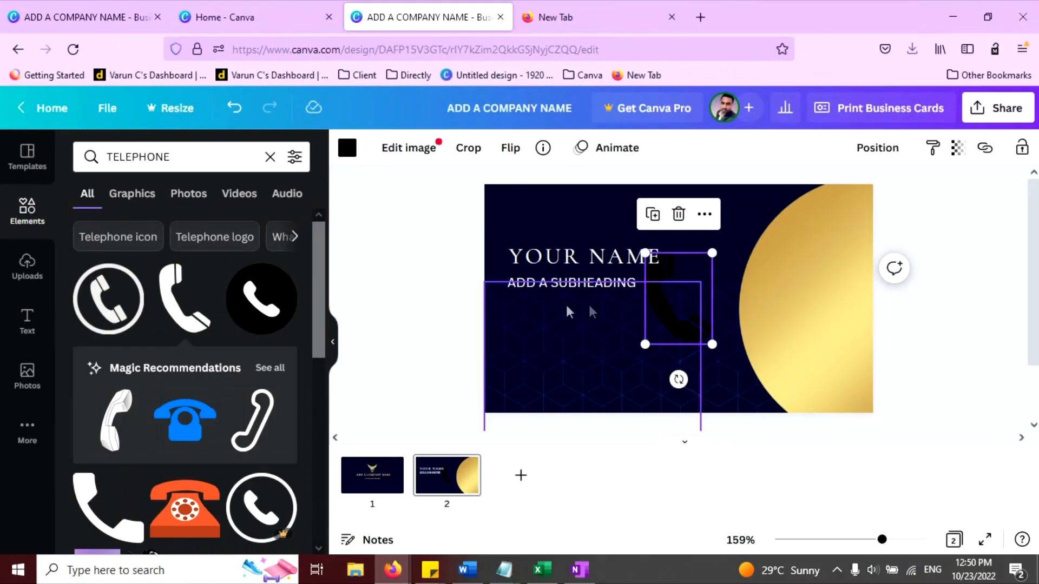
- Shrink the telephone graphic to a small icon and place it directly beneath the start of the subheading
left_click_drag(668, 298, 521, 348)
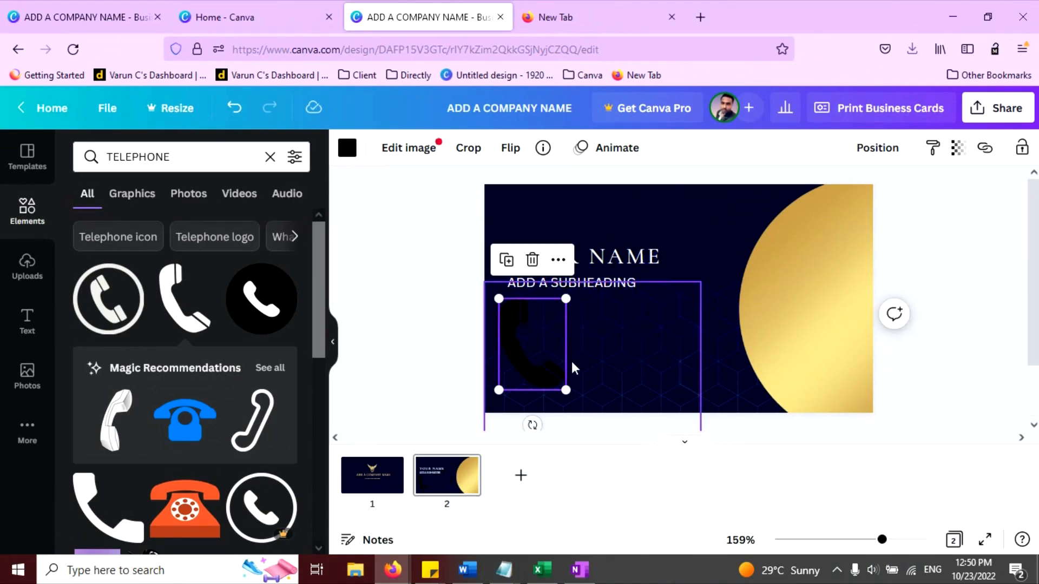
left_click_drag(566, 390, 513, 318)
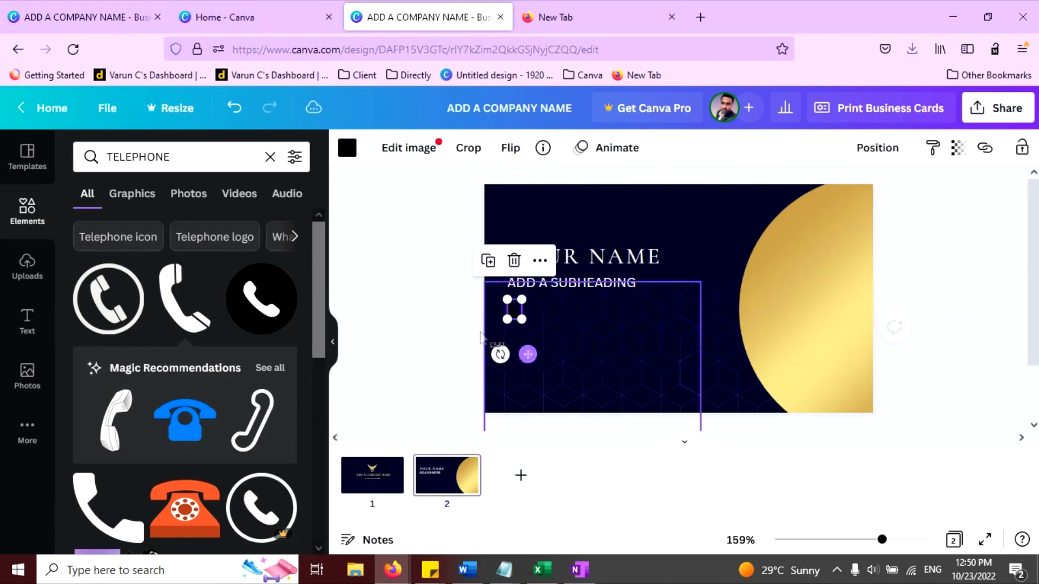
left_click(403, 328)
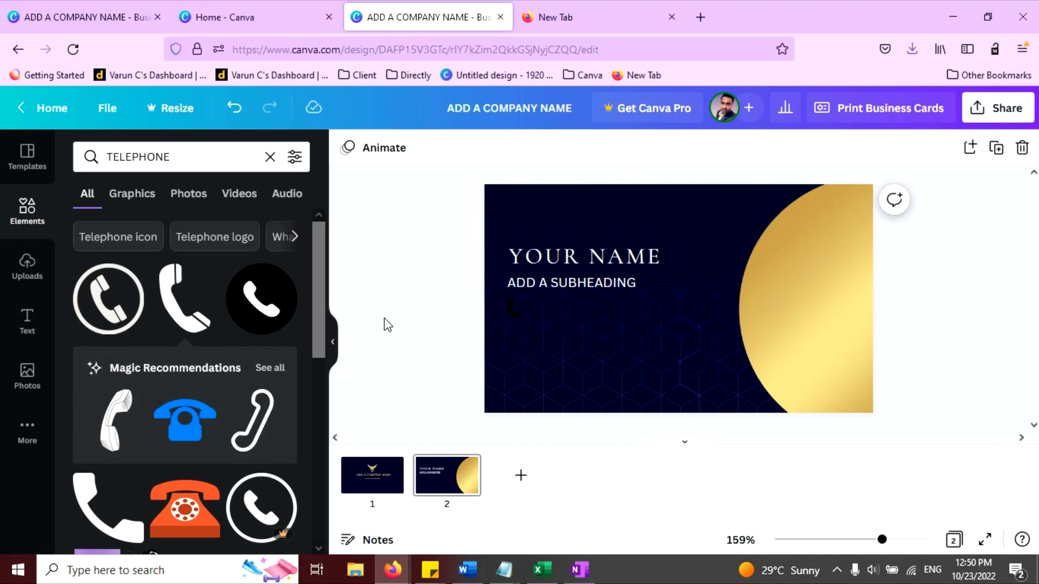
left_click(518, 313)
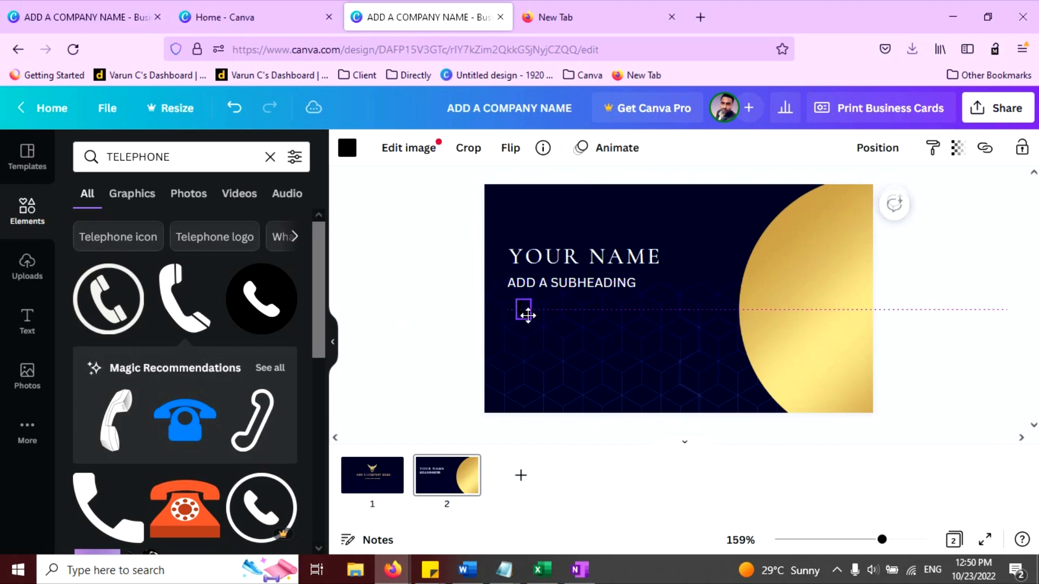
left_click(423, 315)
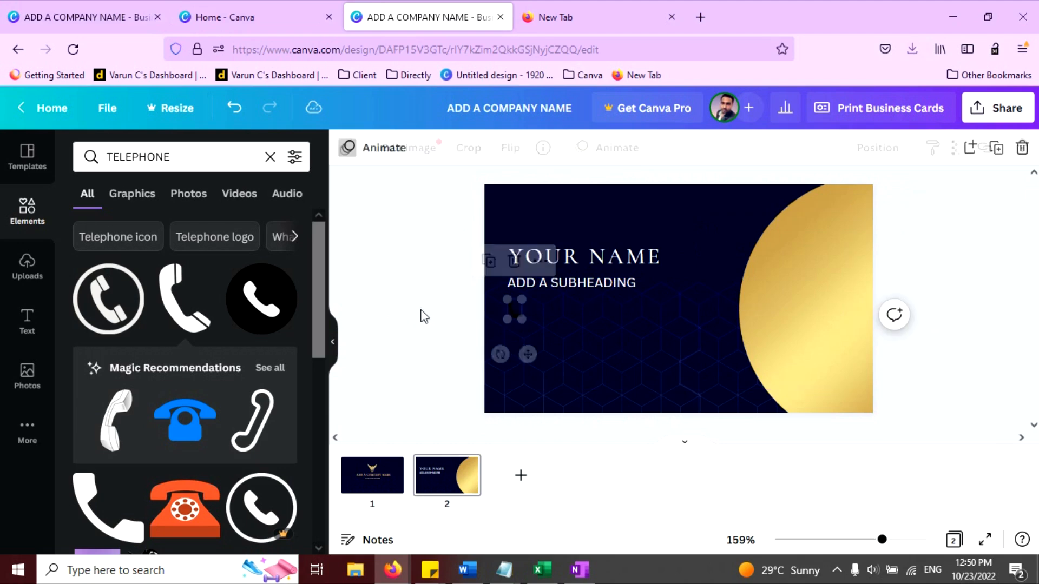
- Search the elements for WEB, add the WWW globe graphic, and place it as a small icon beneath the telephone icon
left_click(203, 155)
double_click(229, 155)
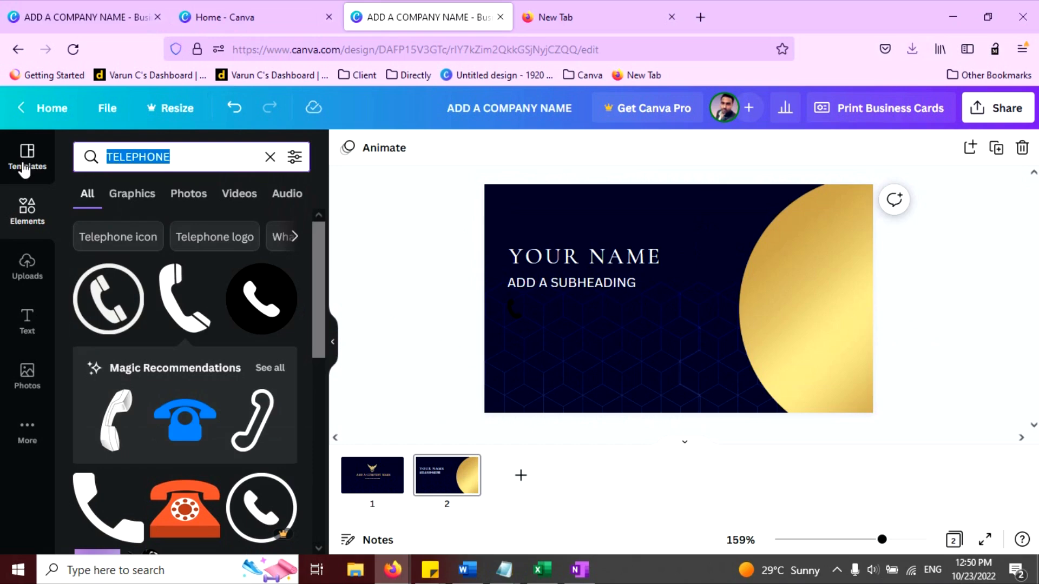
type("WEB")
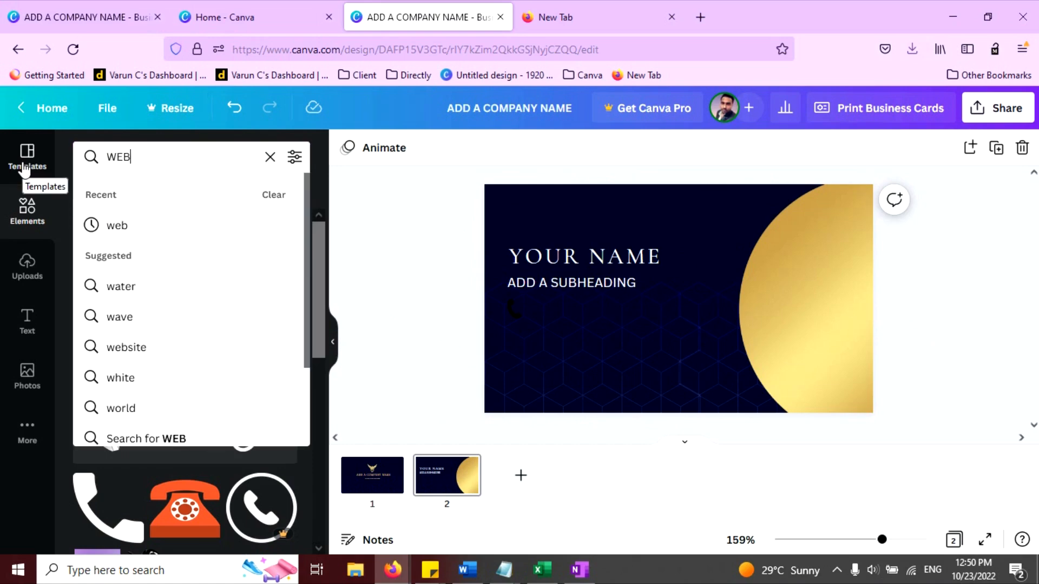
key("Return")
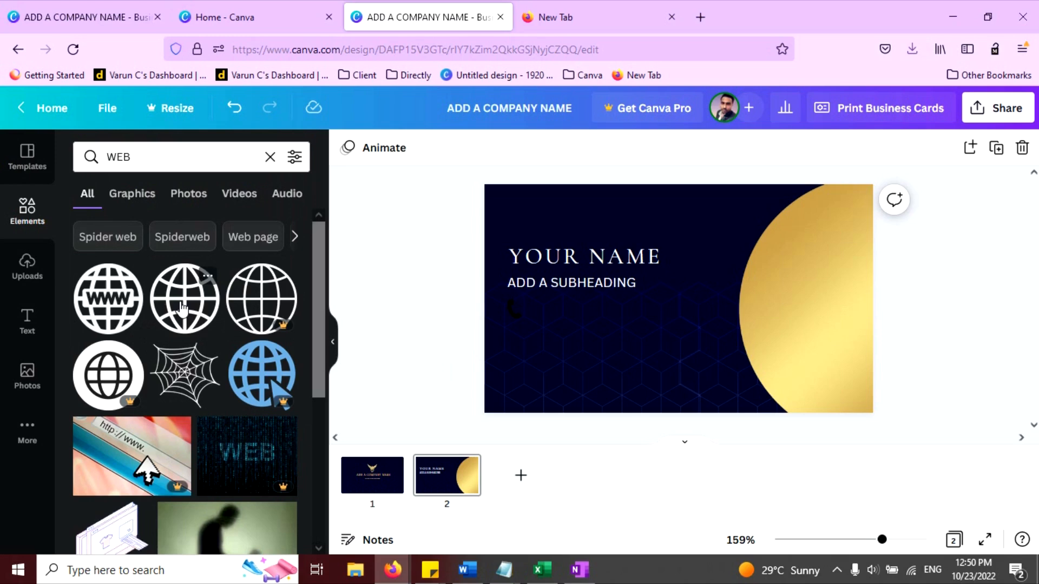
left_click(108, 299)
left_click_drag(673, 325, 517, 337)
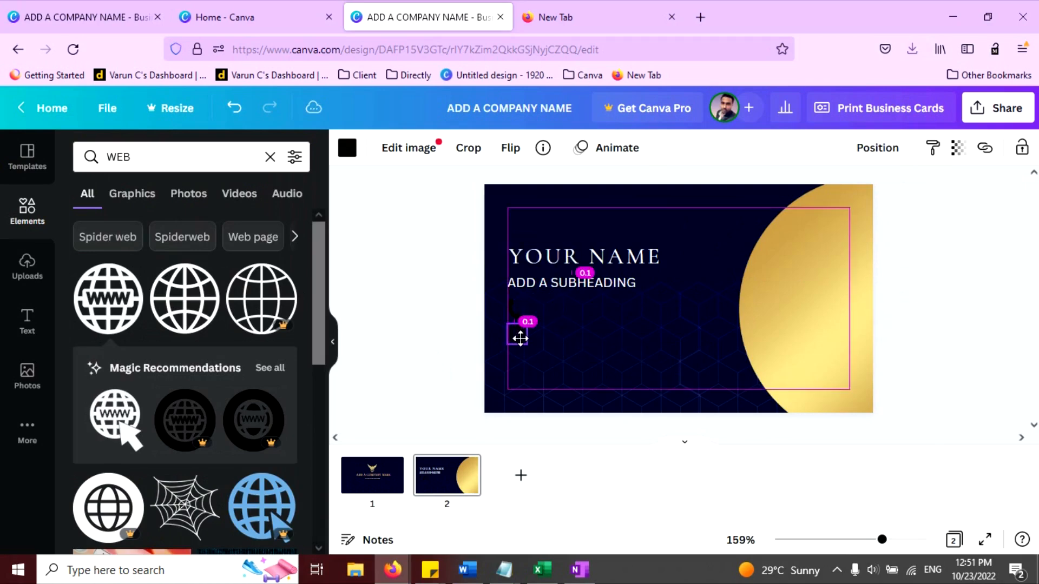
left_click(451, 352)
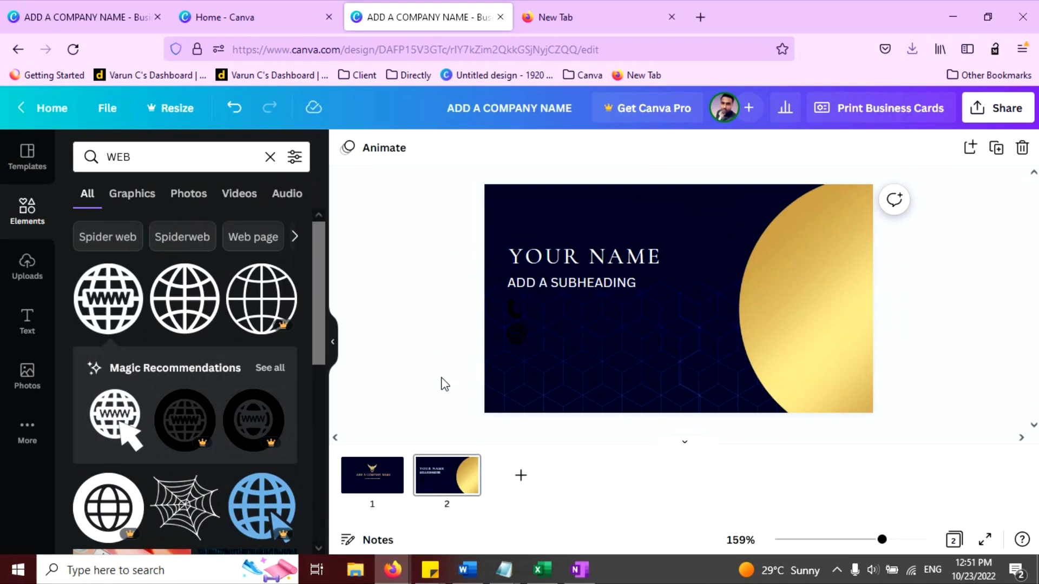
- Search the elements for LOCATION, add the solid map pin graphic, and place it as a small icon beneath the globe icon
left_click(184, 156)
type("LOCATION")
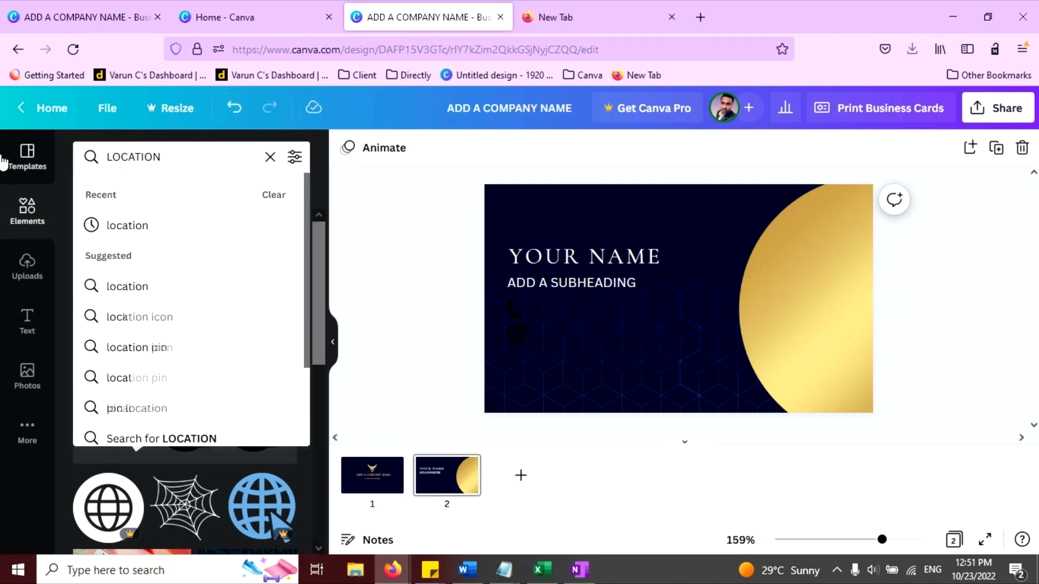
key("Return")
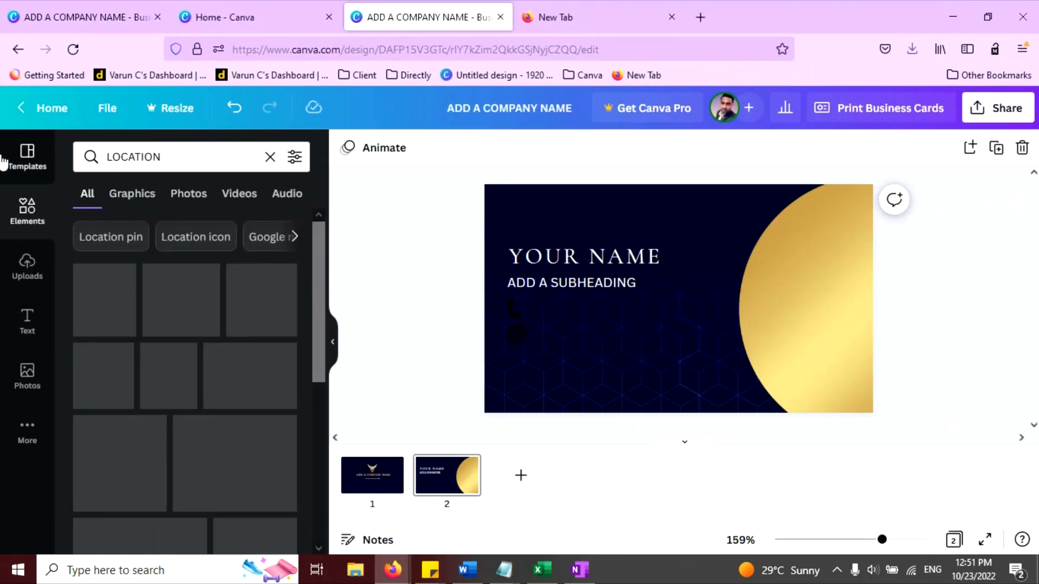
left_click(109, 289)
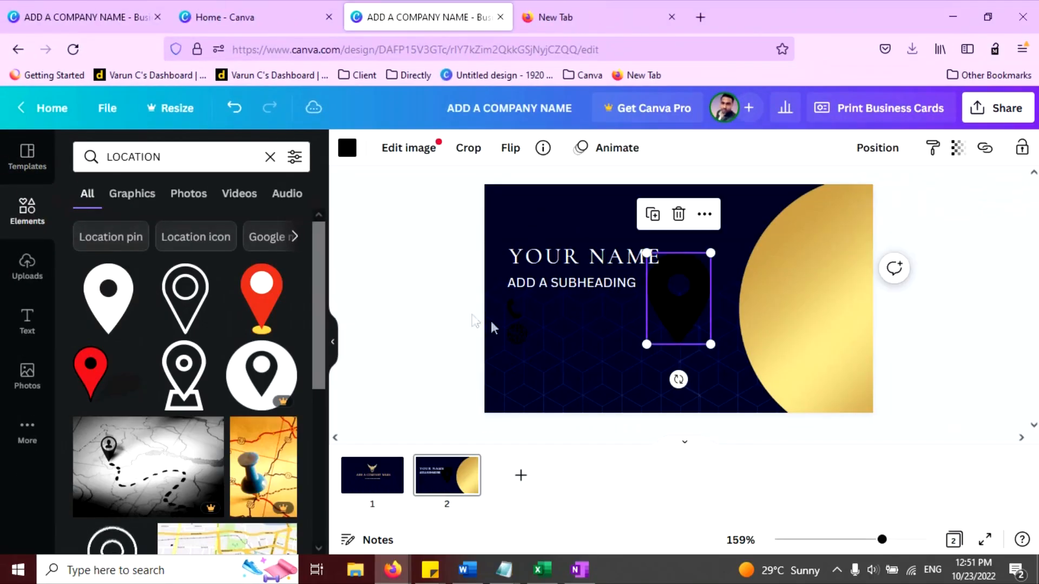
left_click_drag(712, 347, 540, 325)
left_click_drag(551, 379, 531, 416)
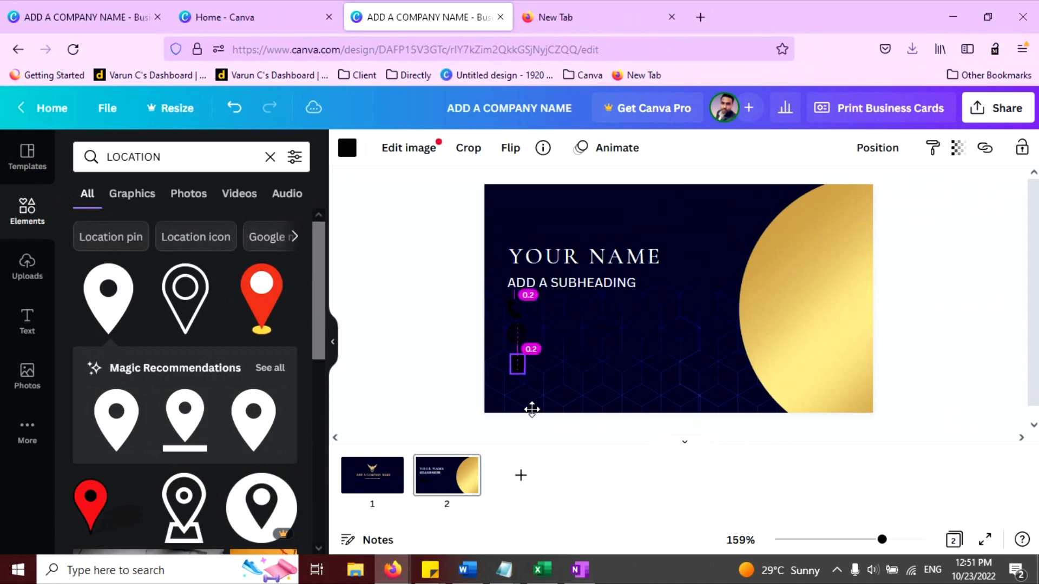
left_click(432, 338)
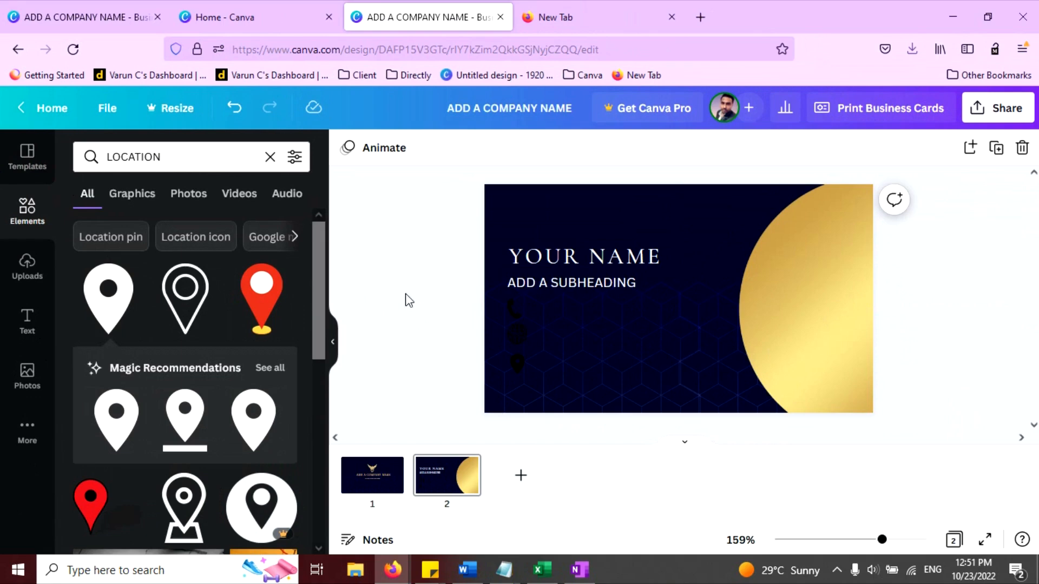
- Lock the golden circle in place, and select the "YOUR NAME" heading
left_click(816, 274)
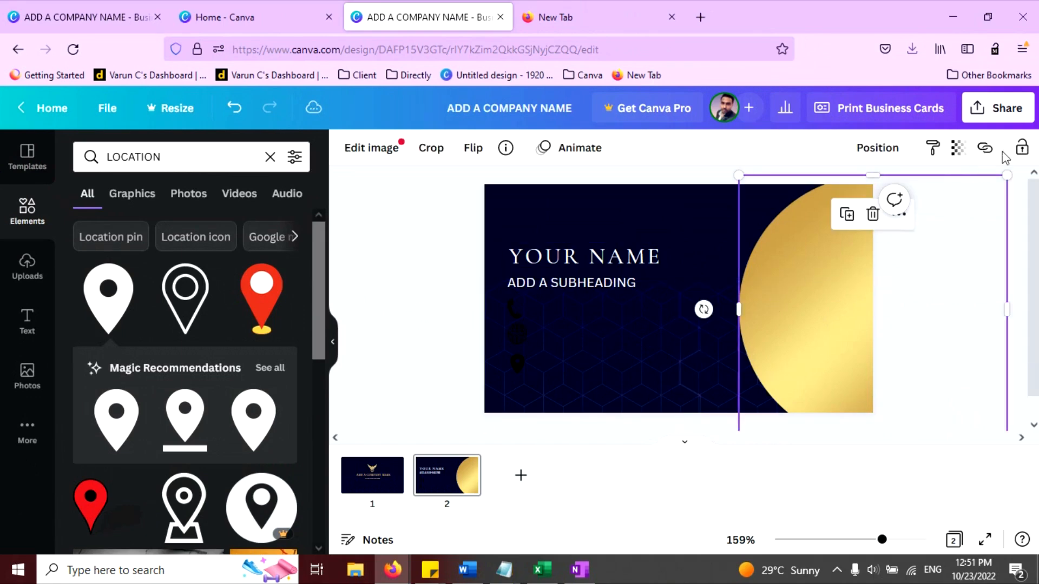
left_click(1019, 151)
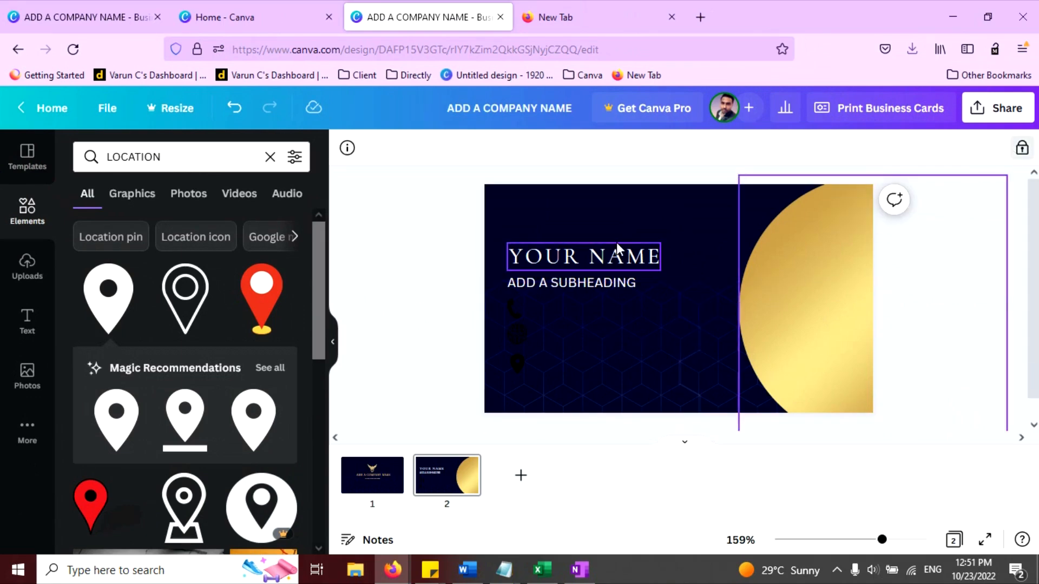
left_click(552, 260)
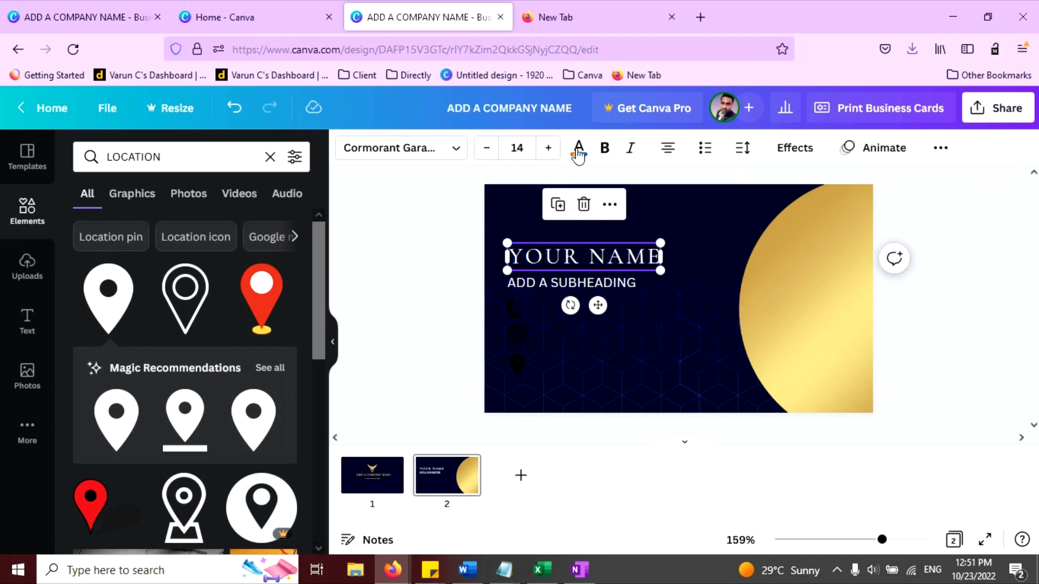
left_click(362, 478)
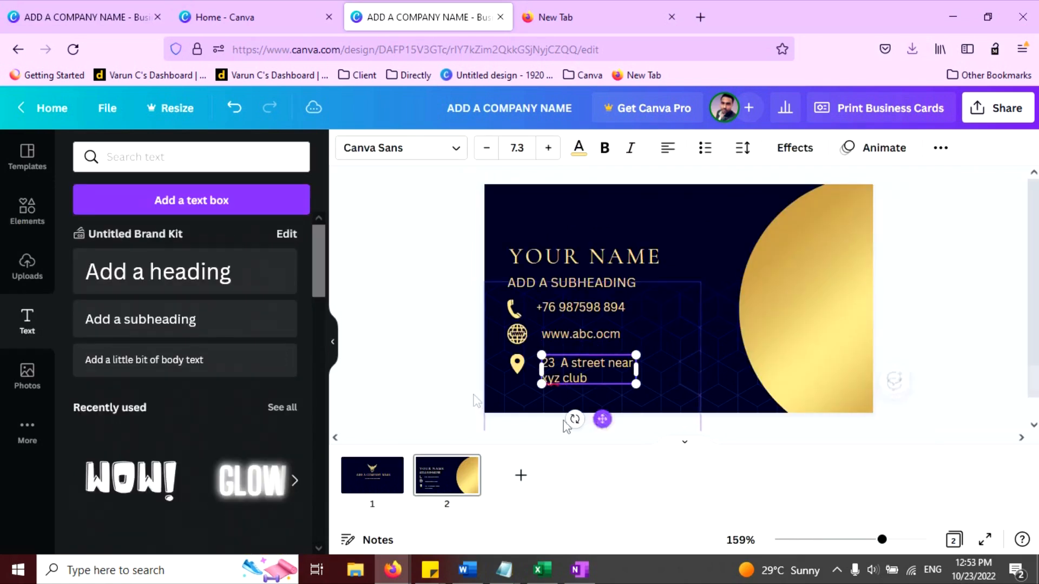
- Move the "YOUR NAME" heading and the subheading together slightly higher above the contact details, and show page 1 of the card
left_click(388, 365)
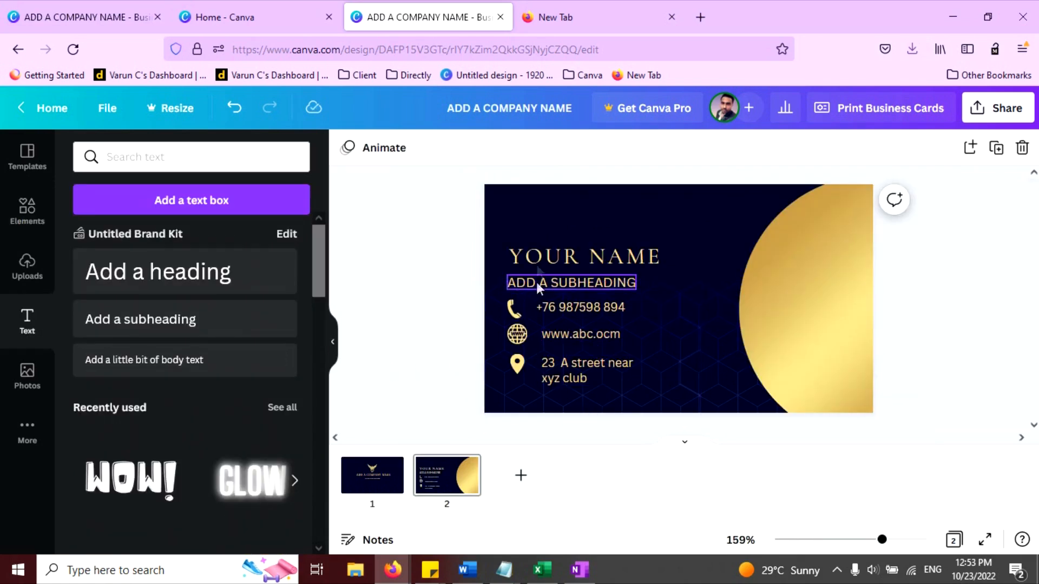
left_click_drag(499, 230, 562, 282)
left_click_drag(562, 281, 560, 269)
left_click(454, 267)
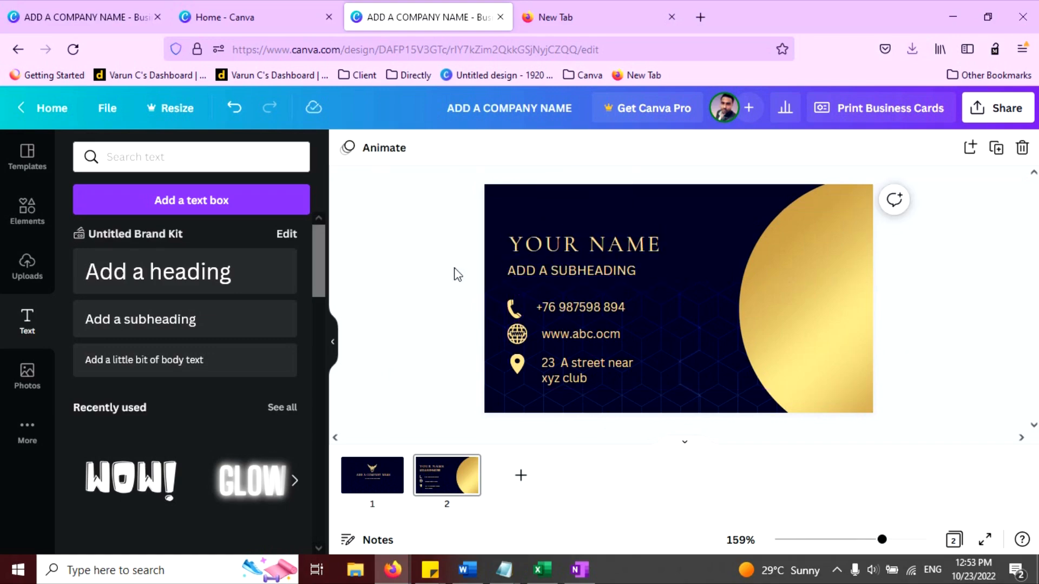
left_click(376, 476)
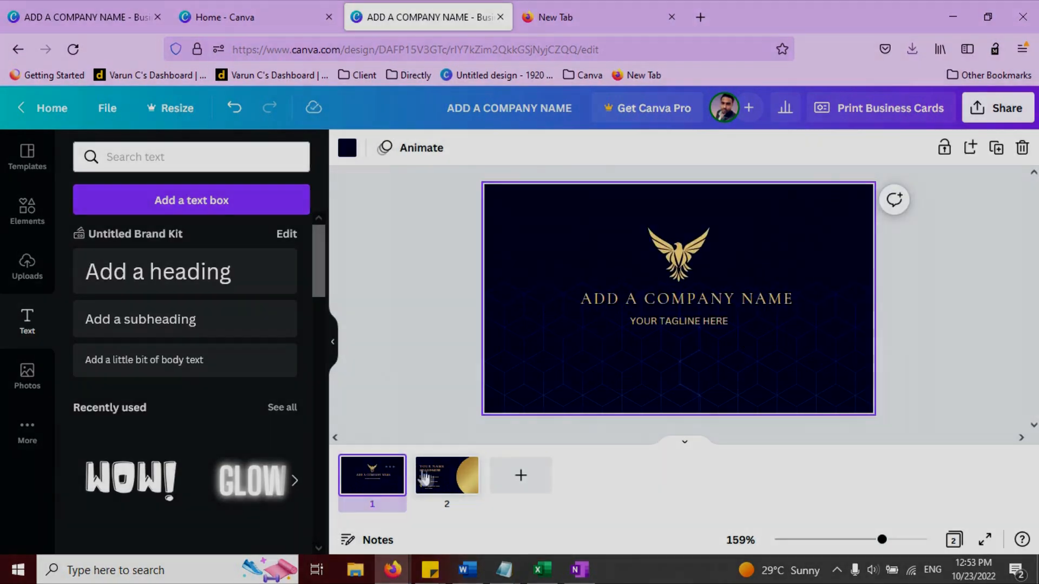